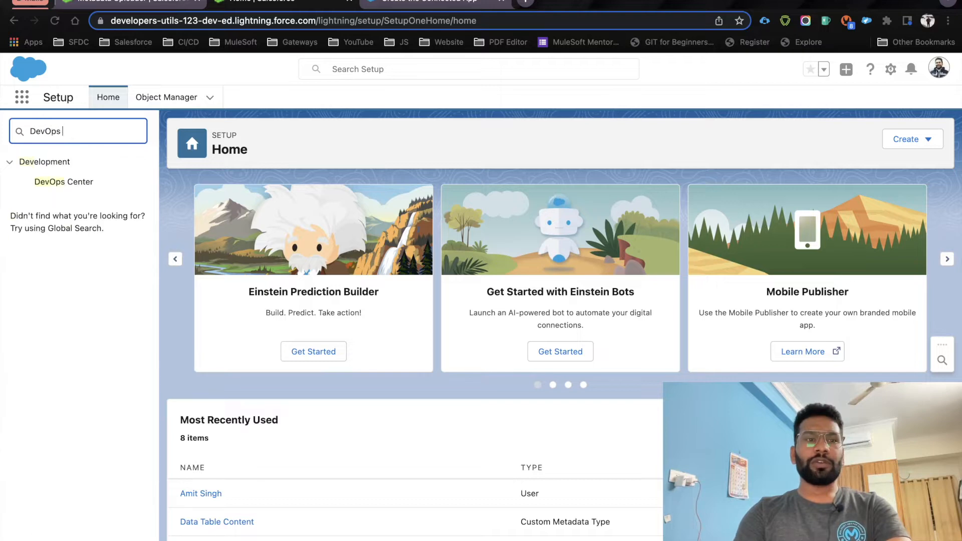
# Switch on Enable DevOps Center (Beta), accept the license agreement, and begin the package install
pyautogui.click(67, 186)
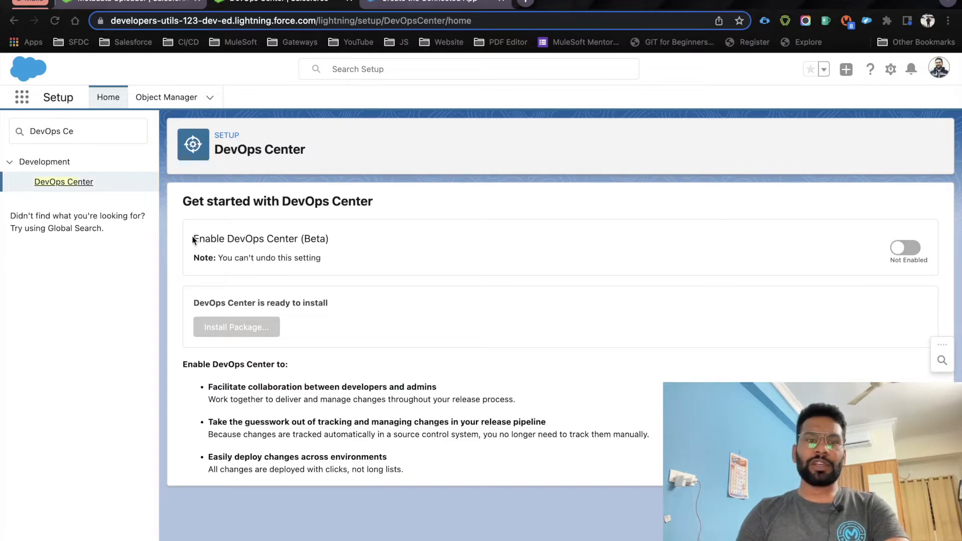
pyautogui.moveTo(193, 236); pyautogui.dragTo(376, 251)
pyautogui.click(343, 237)
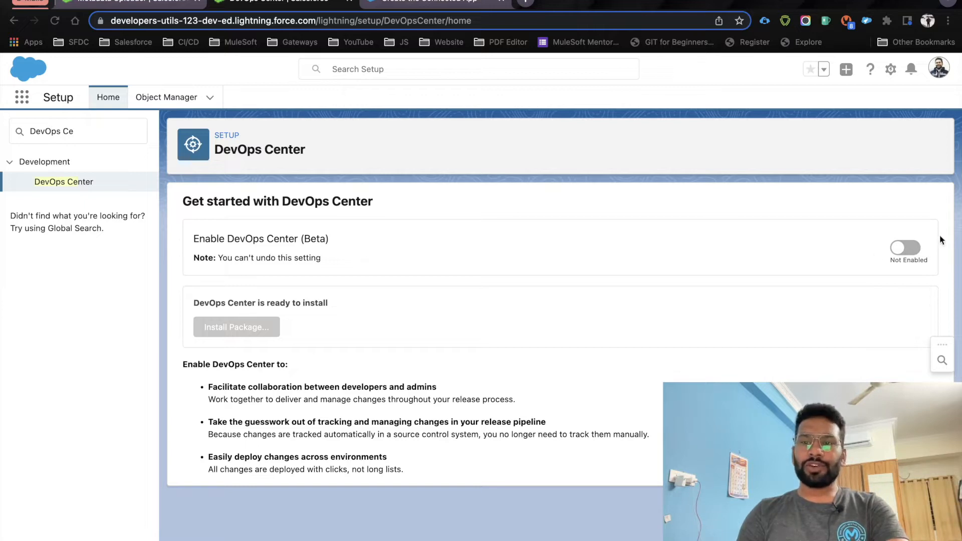
pyautogui.click(910, 249)
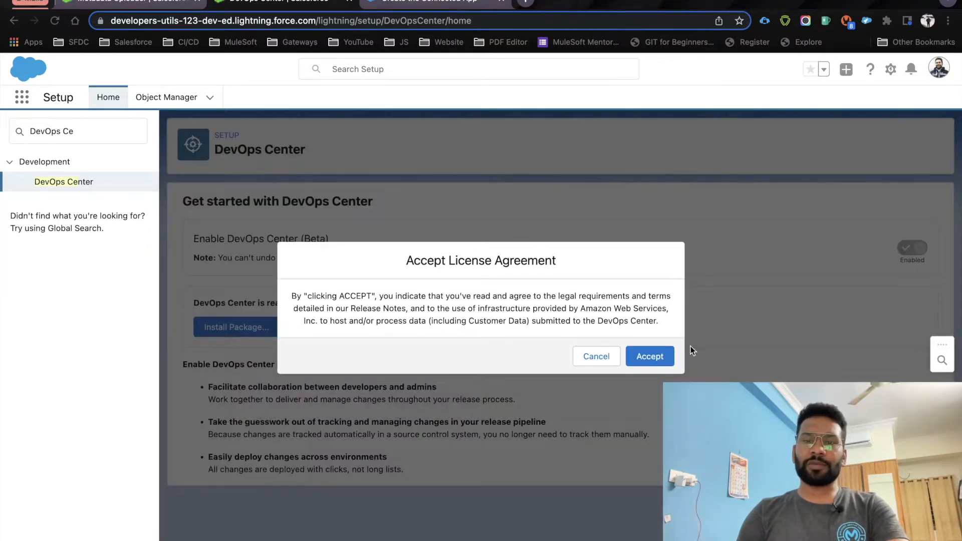
pyautogui.moveTo(406, 261); pyautogui.dragTo(576, 265)
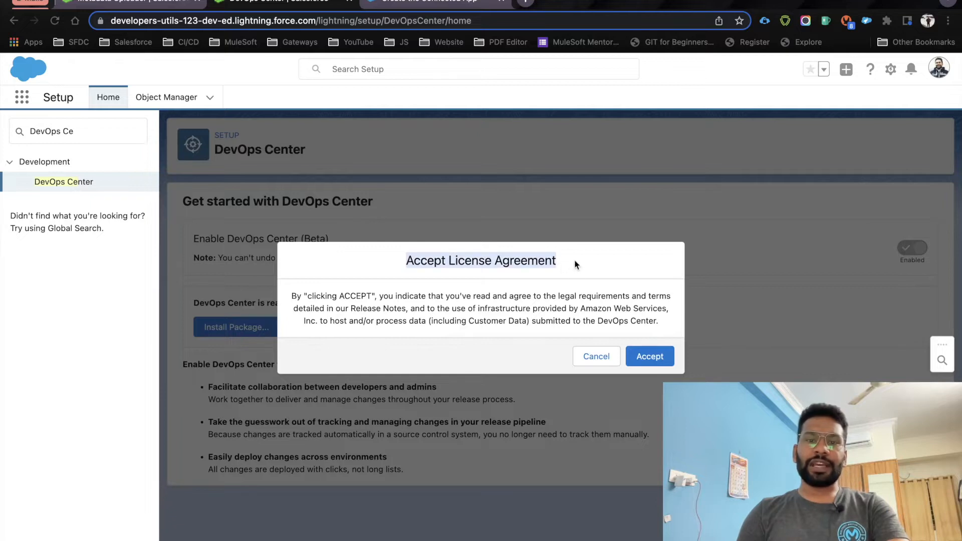
pyautogui.click(577, 276)
pyautogui.click(654, 354)
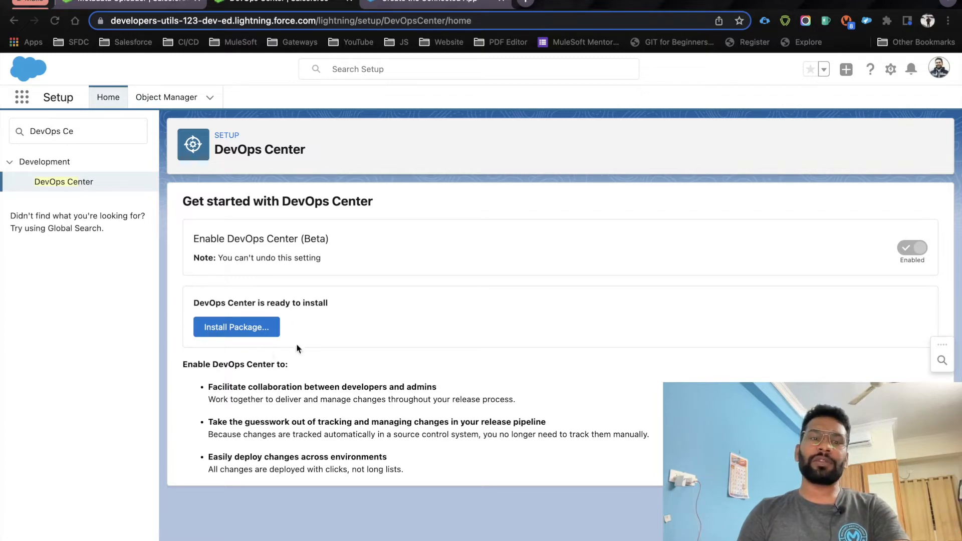
pyautogui.click(223, 333)
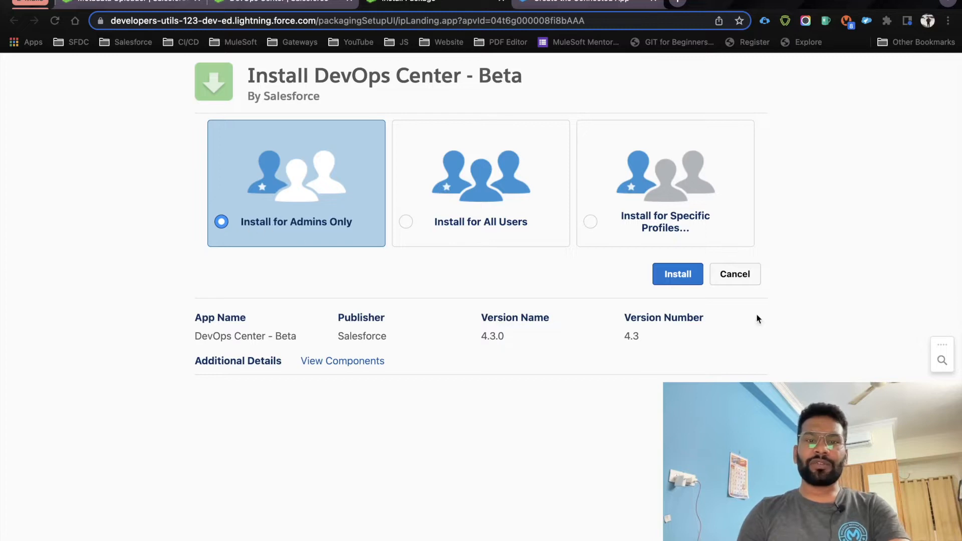
# Install DevOps Center - Beta 4.3 for admins only, granting access to the third-party sites
pyautogui.click(663, 276)
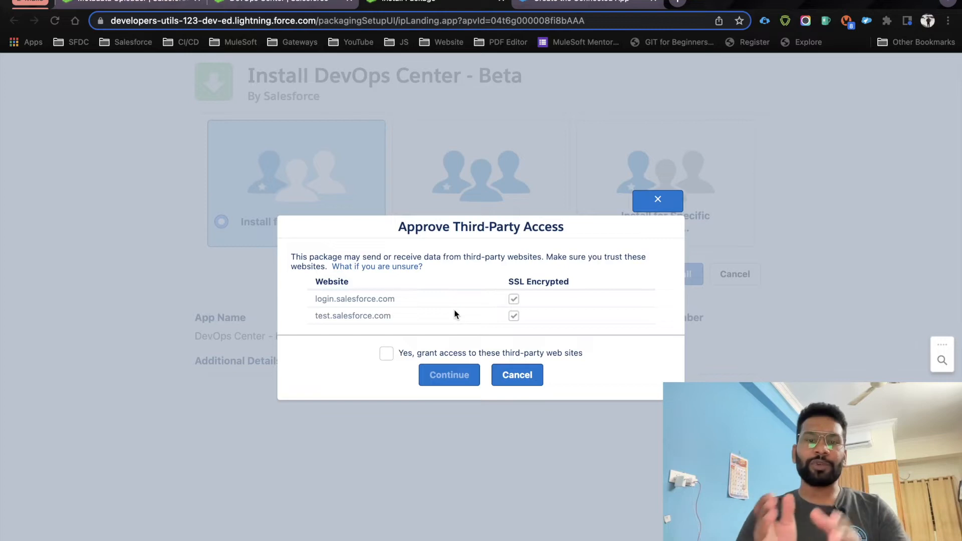
pyautogui.click(390, 357)
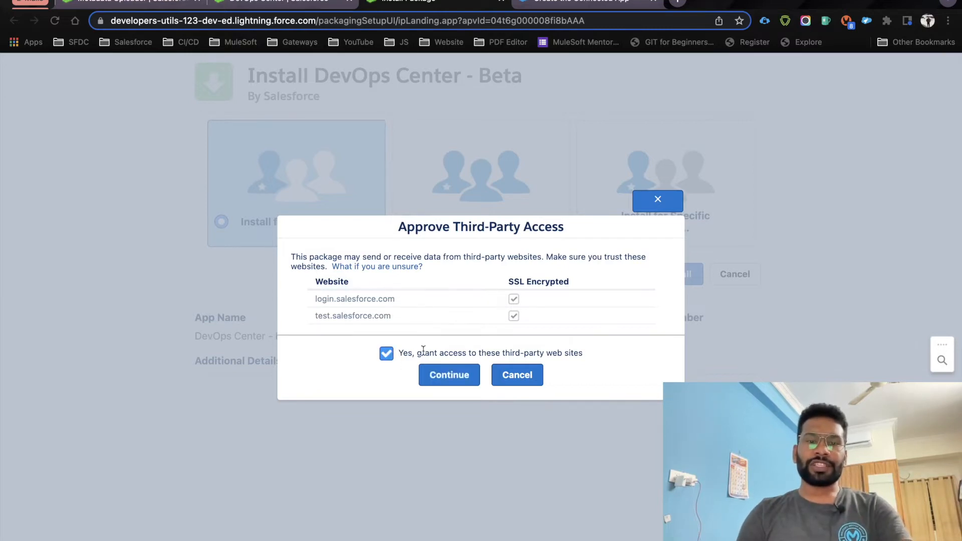
pyautogui.click(436, 375)
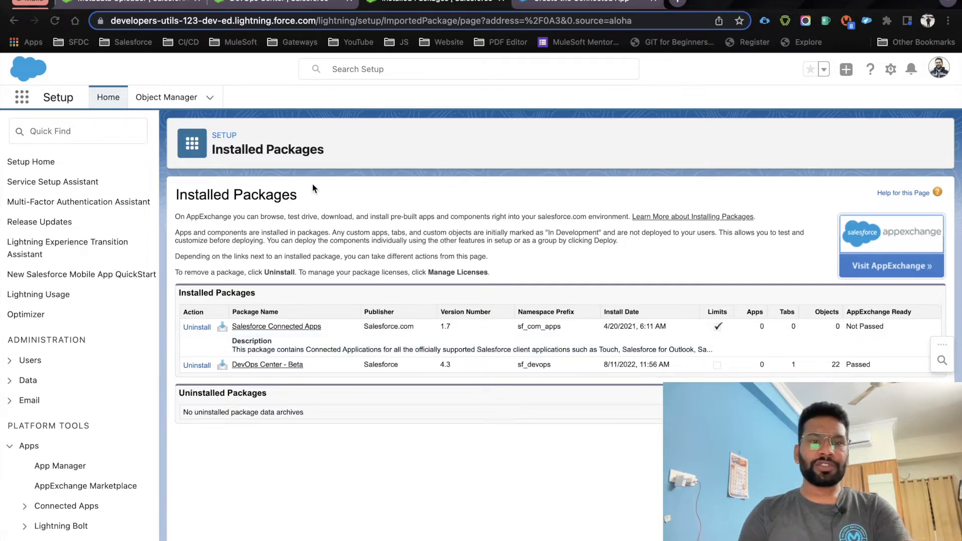
# Find 'app mana' in Setup Quick Find and open Apps > App Manager
pyautogui.moveTo(215, 147); pyautogui.dragTo(289, 147)
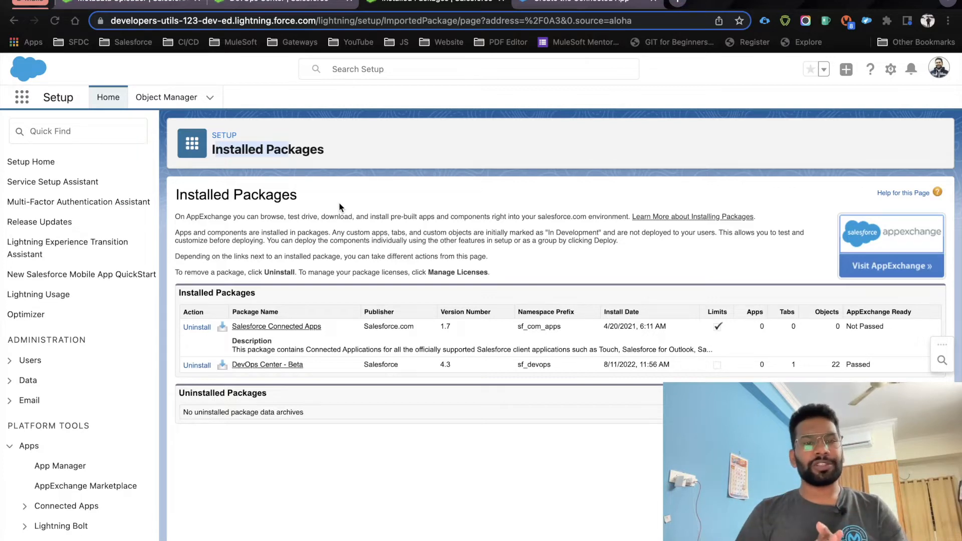
pyautogui.click(68, 130)
pyautogui.write('app mana')
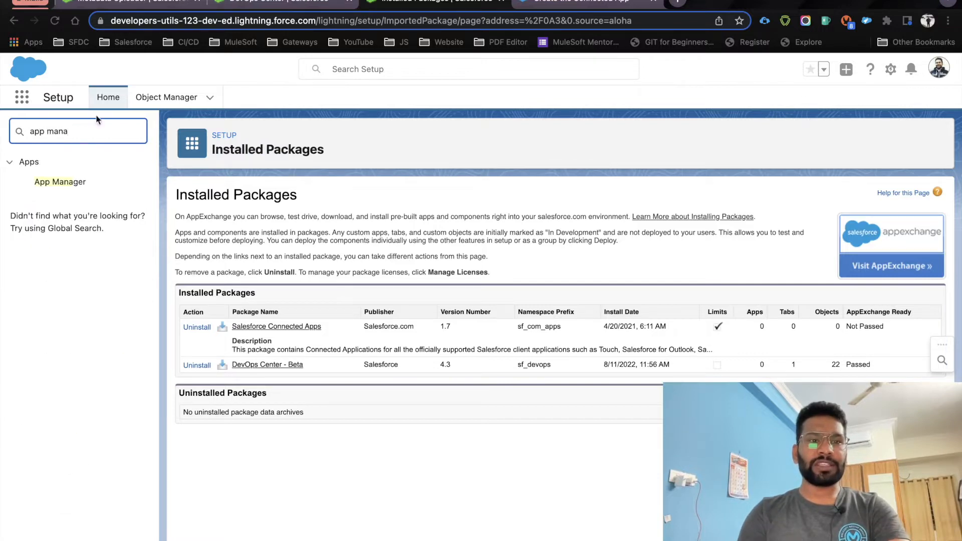
pyautogui.click(69, 185)
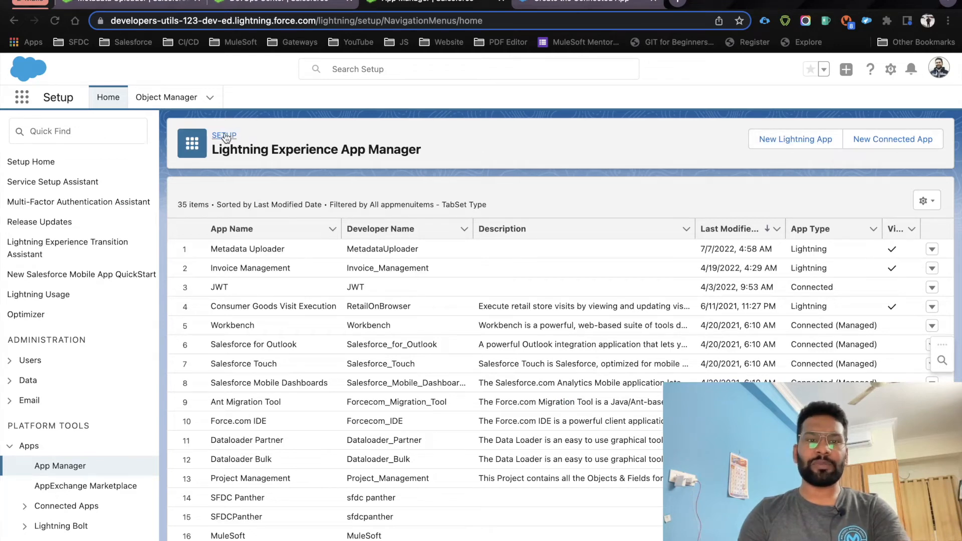
# Start a new connected app named DevOps Center, with API Name auto-filled as DevOps_Center
pyautogui.click(900, 143)
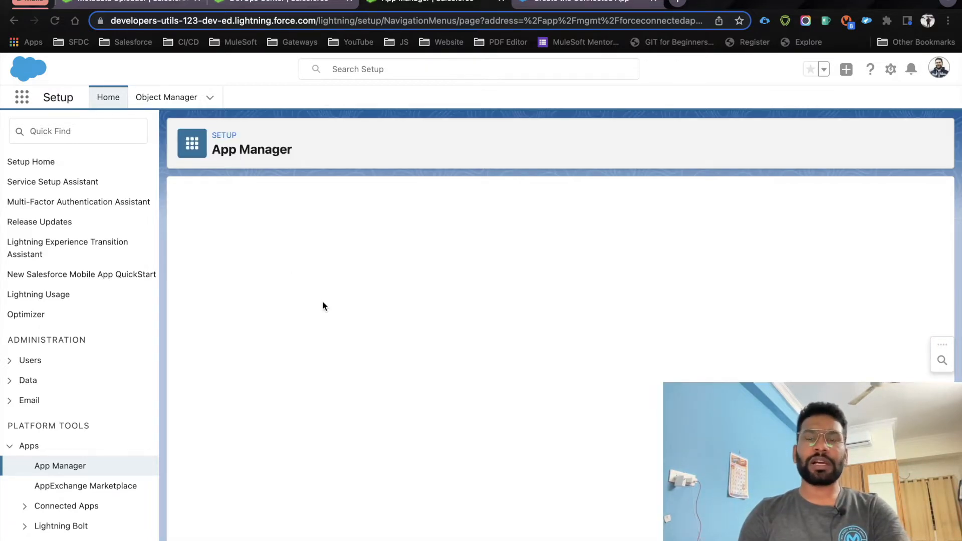
pyautogui.click(355, 268)
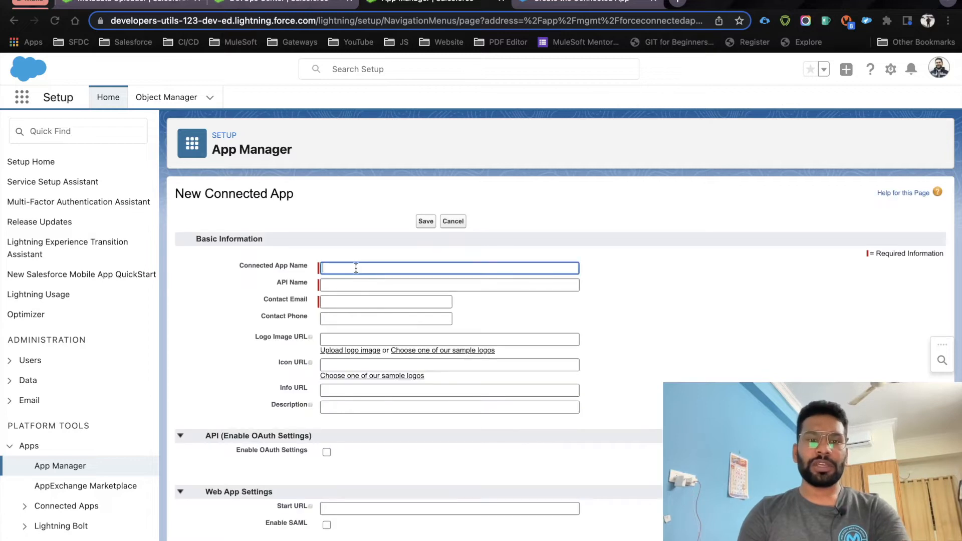
pyautogui.write('DevOps')
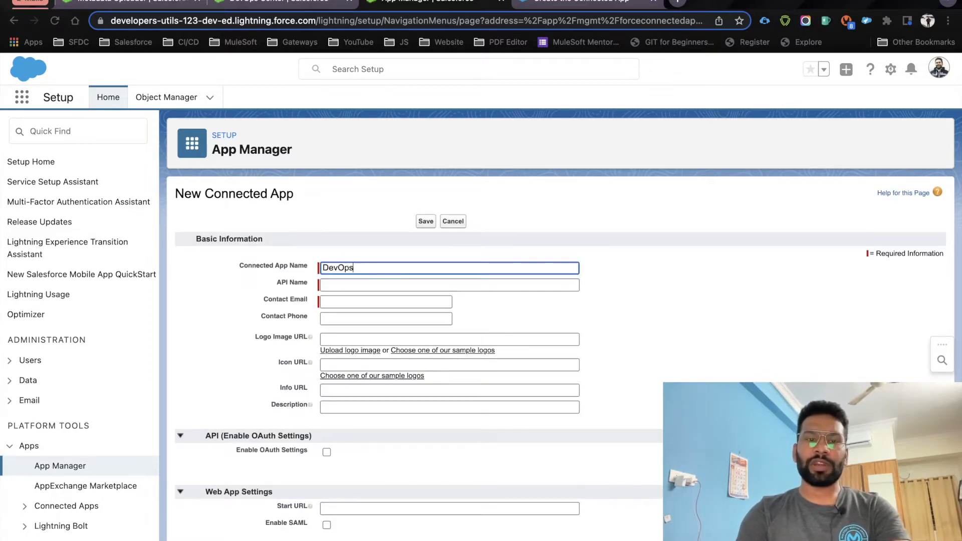
pyautogui.write(' Center')
pyautogui.click(386, 239)
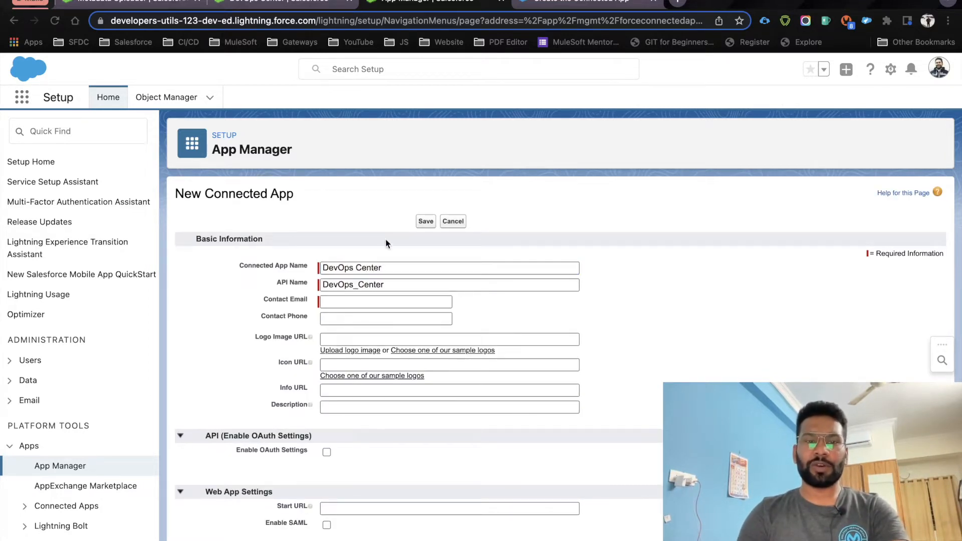
# Fill in the Contact Email, fixing a typo, and bring up the App Launcher Logos gallery
pyautogui.click(348, 302)
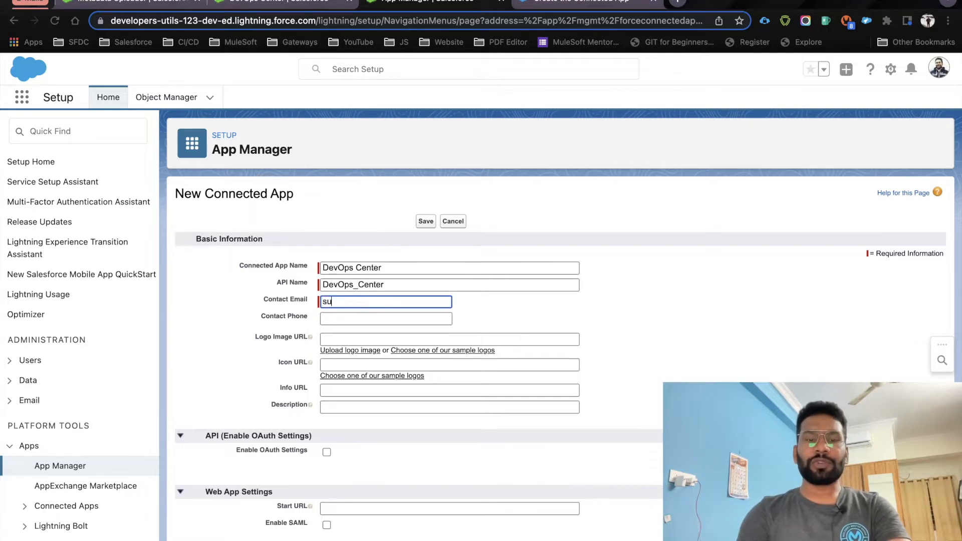
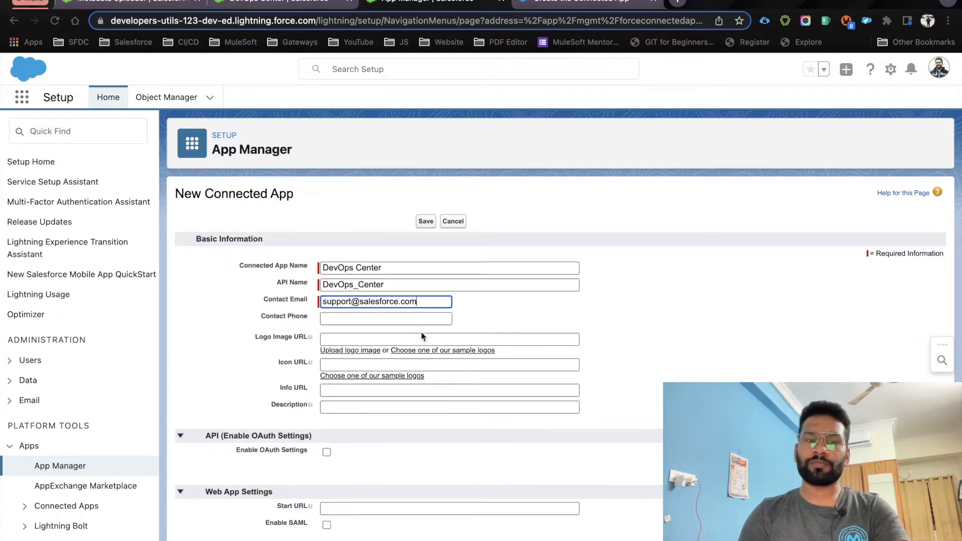
pyautogui.moveTo(254, 335); pyautogui.dragTo(302, 343)
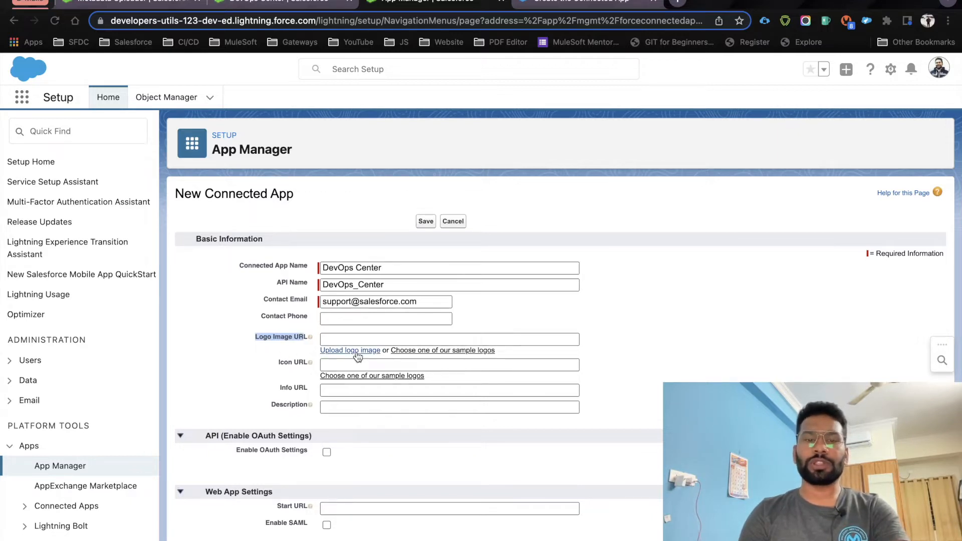
pyautogui.click(453, 351)
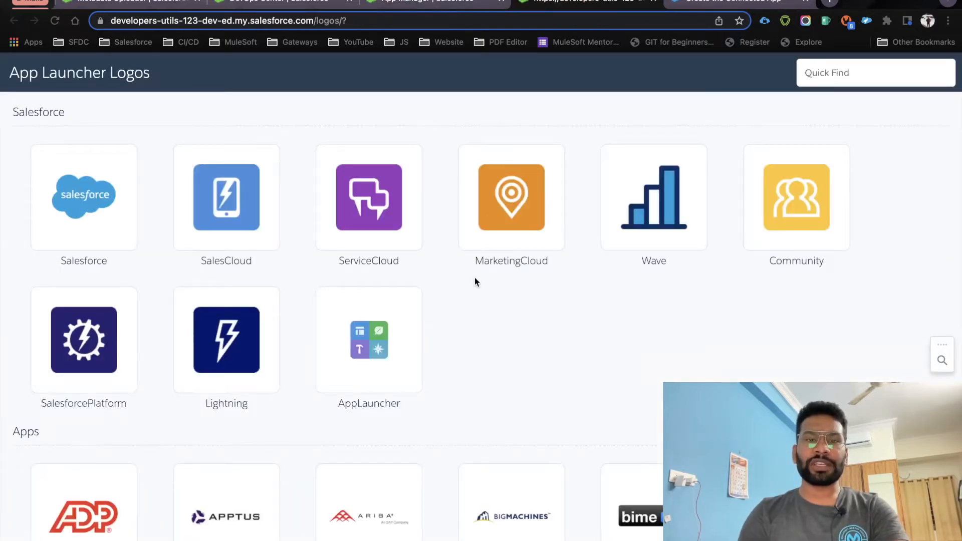
# Search the App Launcher Logos gallery for the SalesforcePlatform image
pyautogui.click(845, 74)
pyautogui.write('doc')
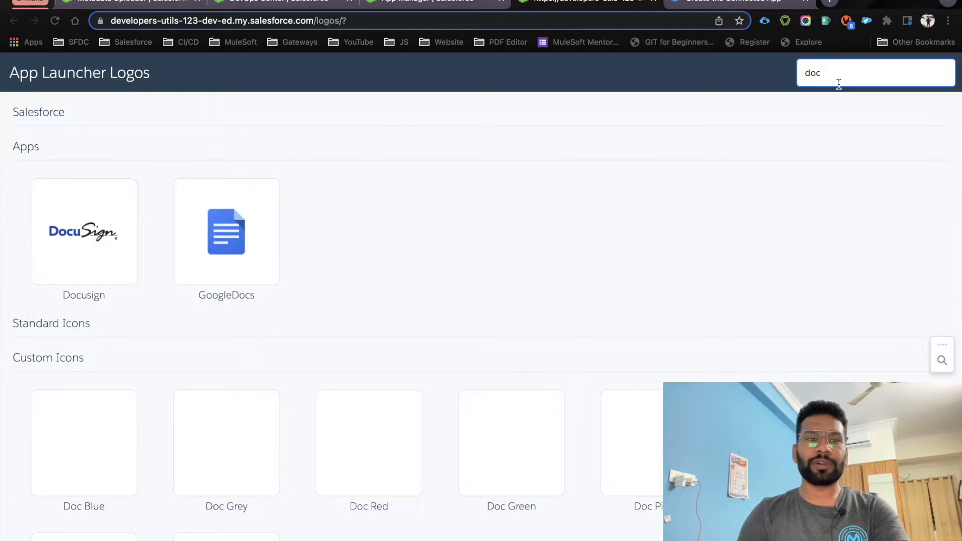
pyautogui.scroll(-3, 359, 260)
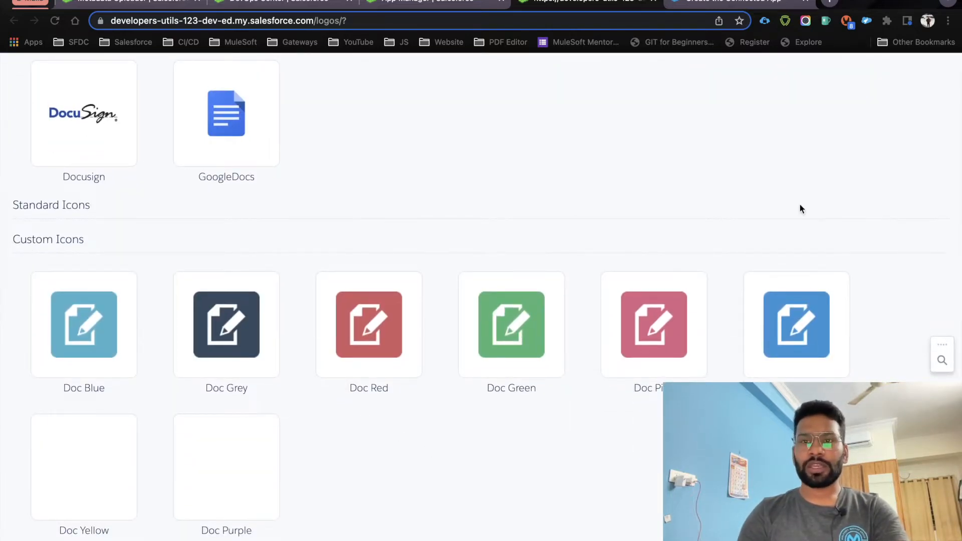
pyautogui.scroll(3, 801, 172)
pyautogui.press('BackSpace')
pyautogui.press('BackSpace')
pyautogui.press('BackSpace')
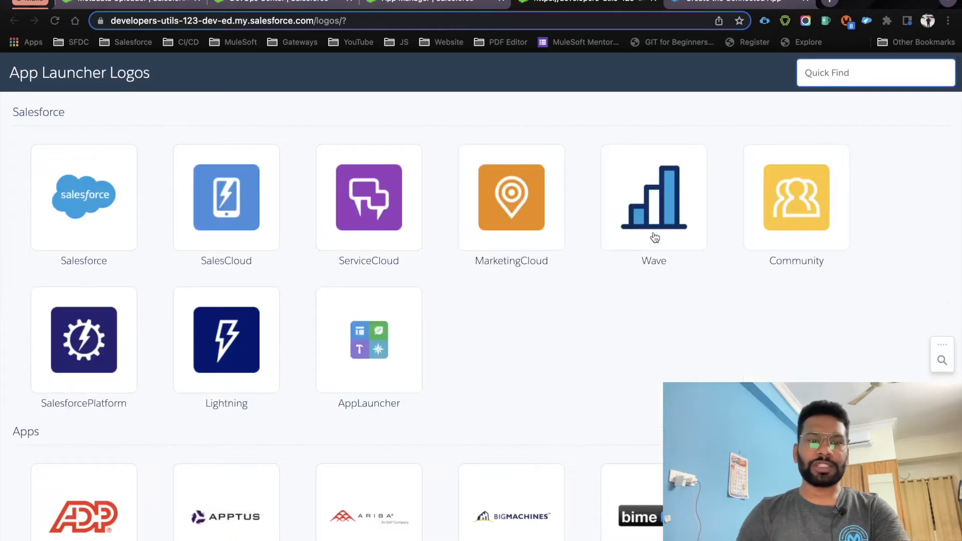
pyautogui.write('ded')
pyautogui.press('BackSpace')
pyautogui.press('BackSpace')
pyautogui.press('BackSpace')
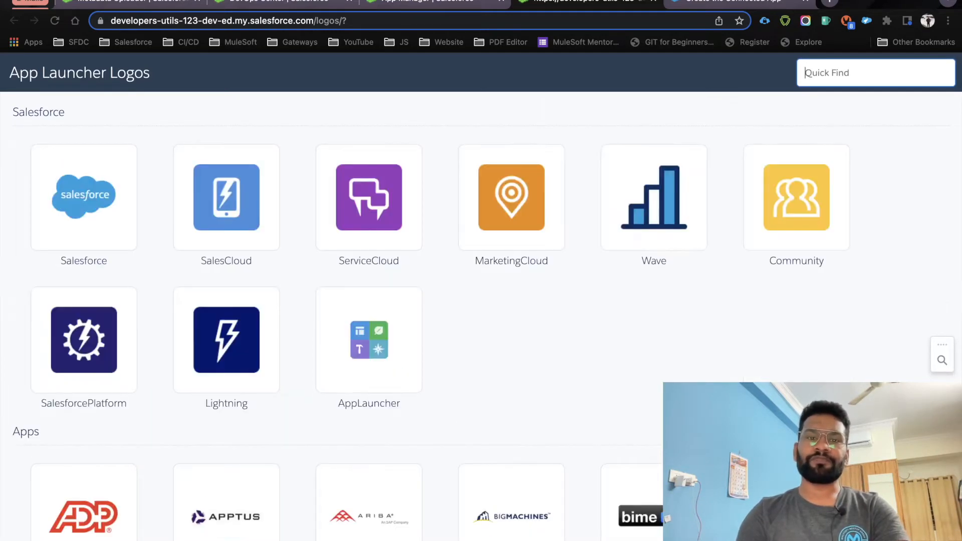
# Copy the SalesforcePlatform icon URL and paste it into the Icon URL field
pyautogui.click(85, 340)
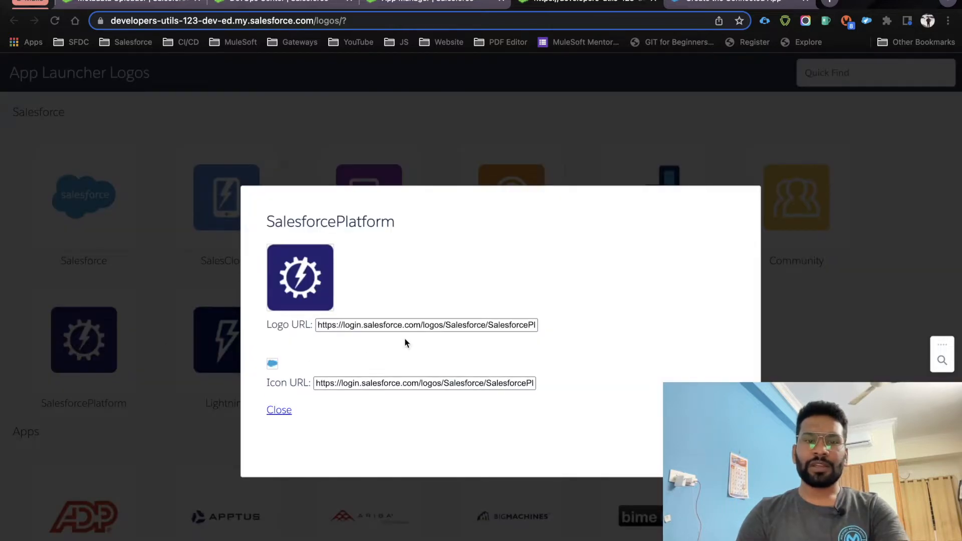
pyautogui.click(431, 324)
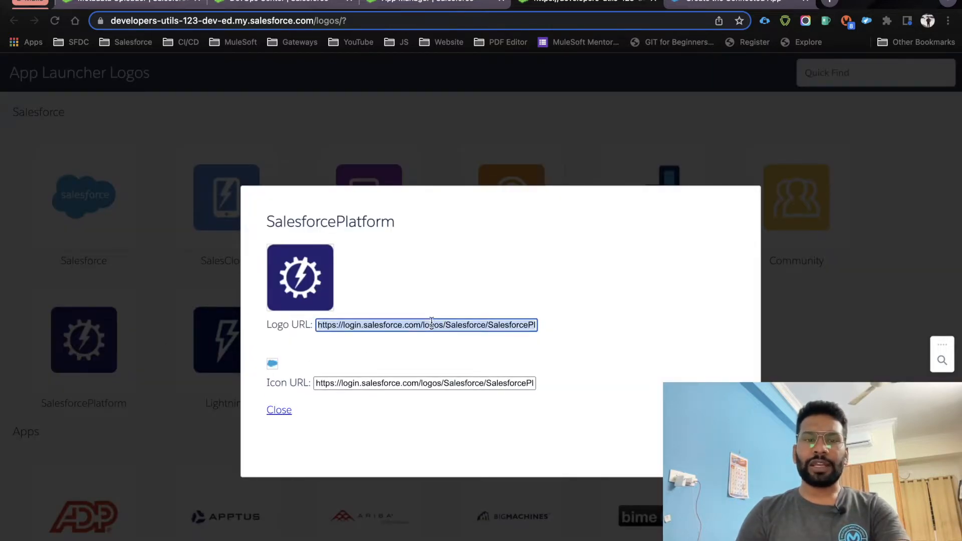
pyautogui.click(412, 383)
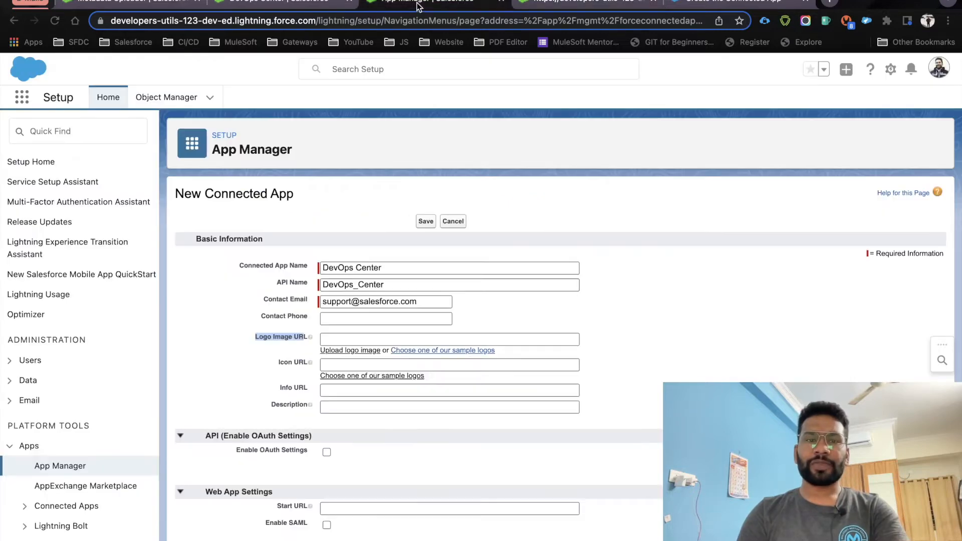
pyautogui.click(416, 6)
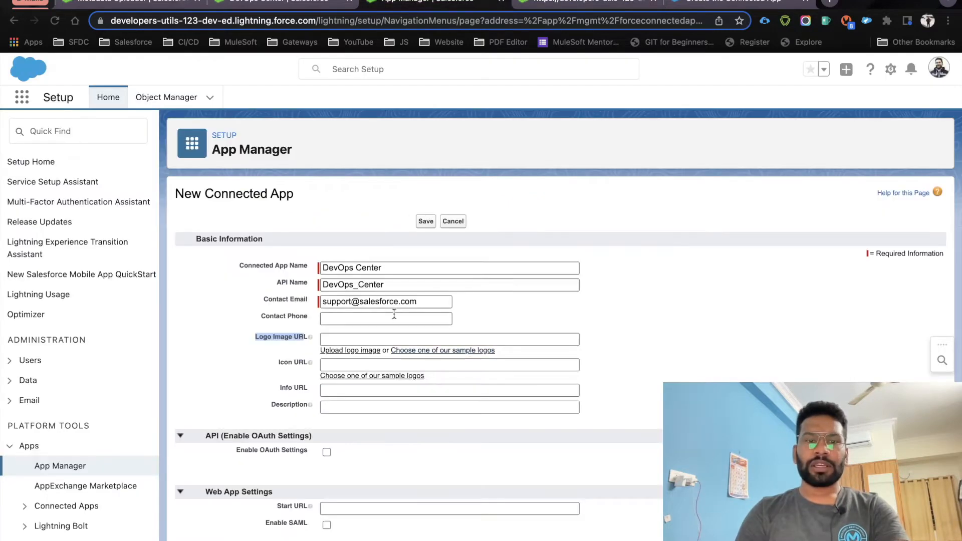
pyautogui.click(370, 339)
pyautogui.click(370, 365)
pyautogui.write('https://login.salesforce.com/logos/Salesforce/SalesforcePlatform/icon.png')
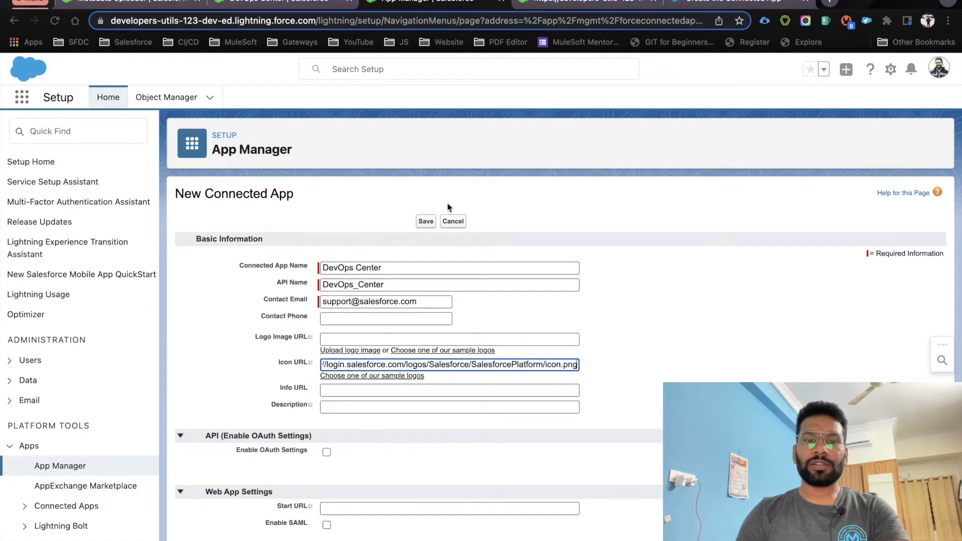
# Copy the SalesforcePlatform logo URL and paste it into Logo Image URL
pyautogui.click(577, 6)
pyautogui.click(421, 324)
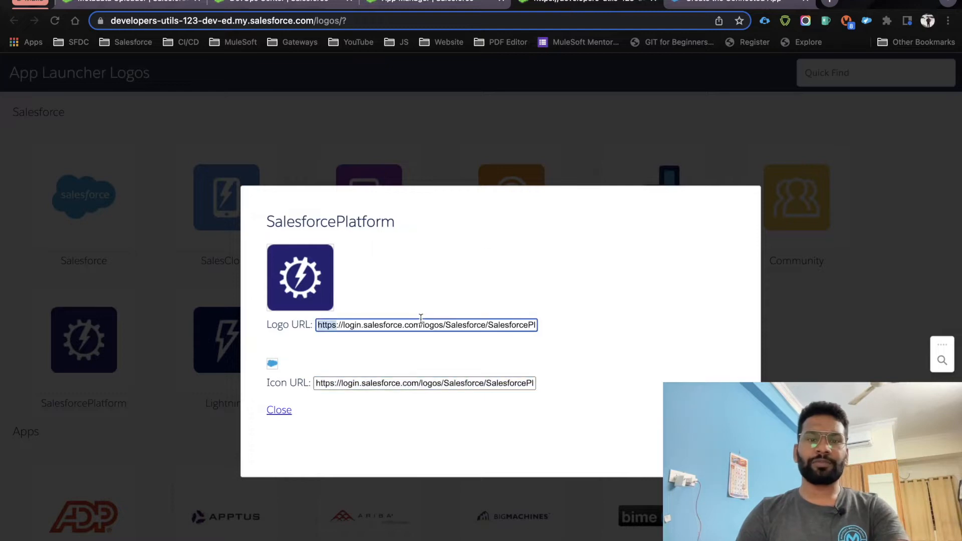
pyautogui.click(421, 324)
pyautogui.click(424, 5)
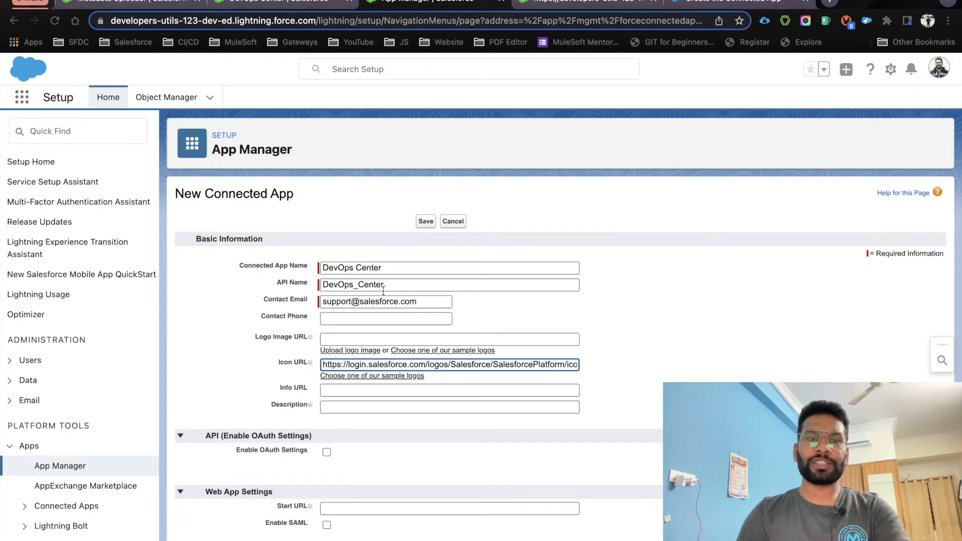
pyautogui.click(357, 334)
pyautogui.write('https://login.salesforce.com/logos/Salesforce/SalesforcePlatform/logo.png')
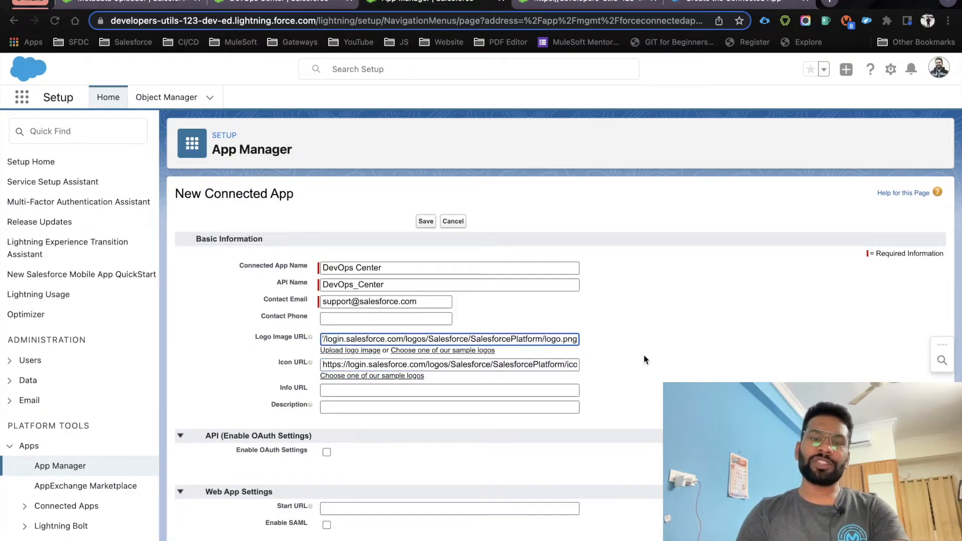
pyautogui.click(645, 356)
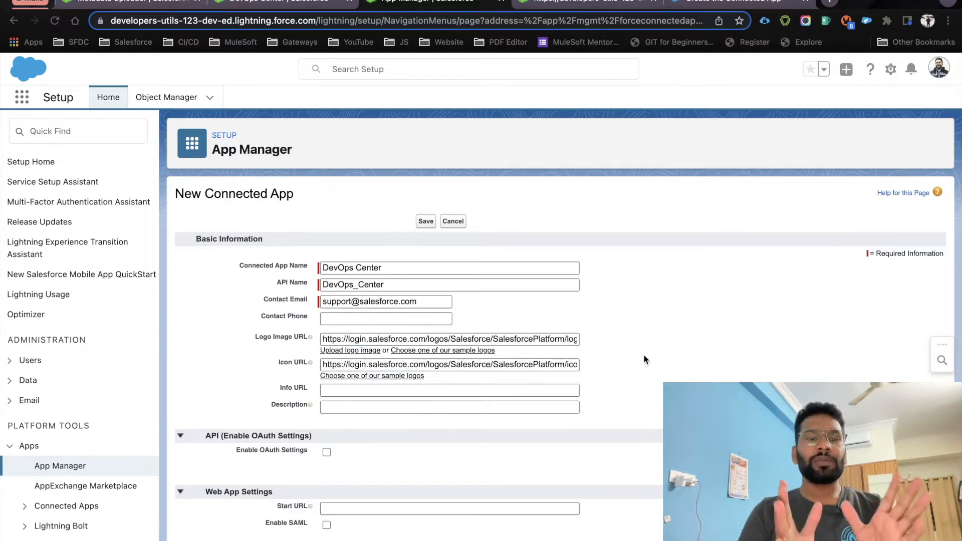
# Enter /sf_devops/DevOpsCenter.app as the Start URL
pyautogui.scroll(-5, 645, 355)
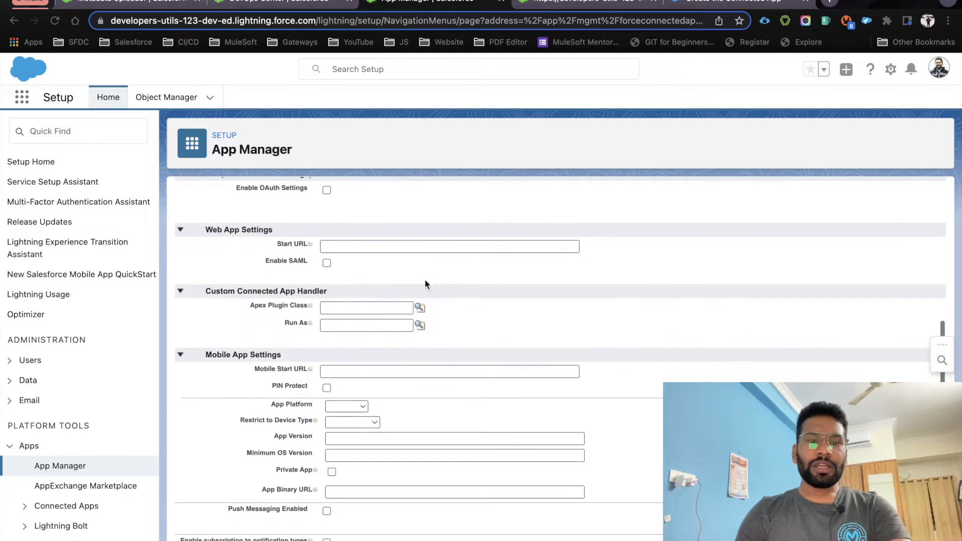
pyautogui.moveTo(310, 245)
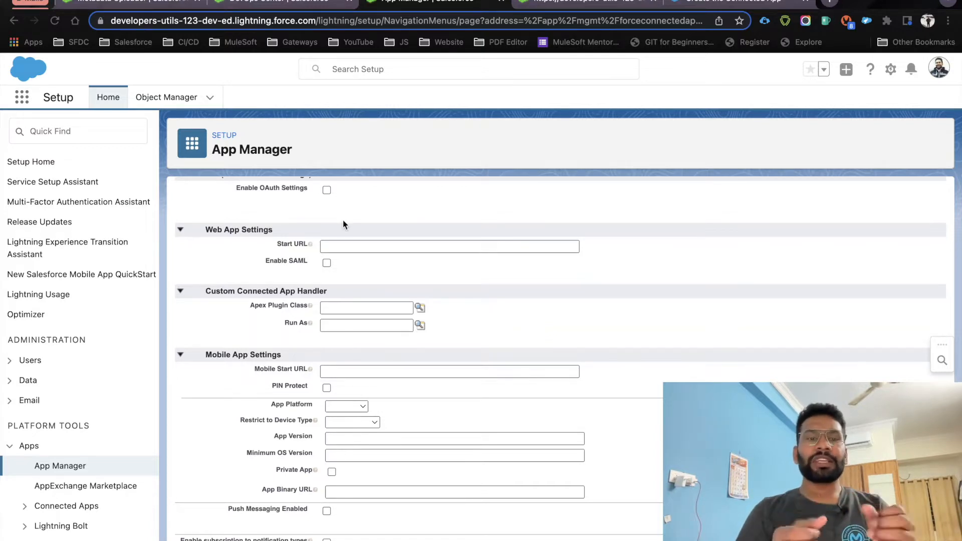
pyautogui.click(351, 247)
pyautogui.write('/s')
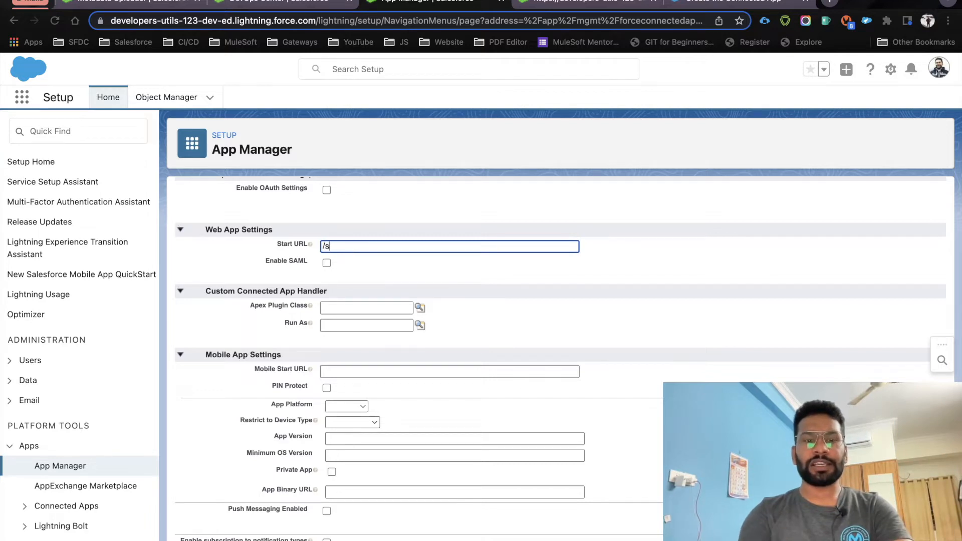
pyautogui.write('f_debo')
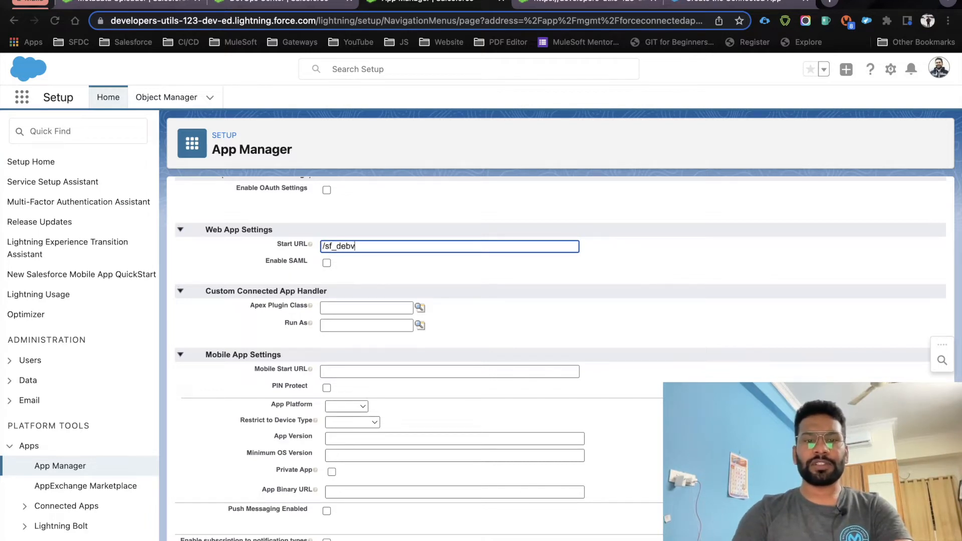
pyautogui.press('BackSpace')
pyautogui.press('BackSpace')
pyautogui.write('vops')
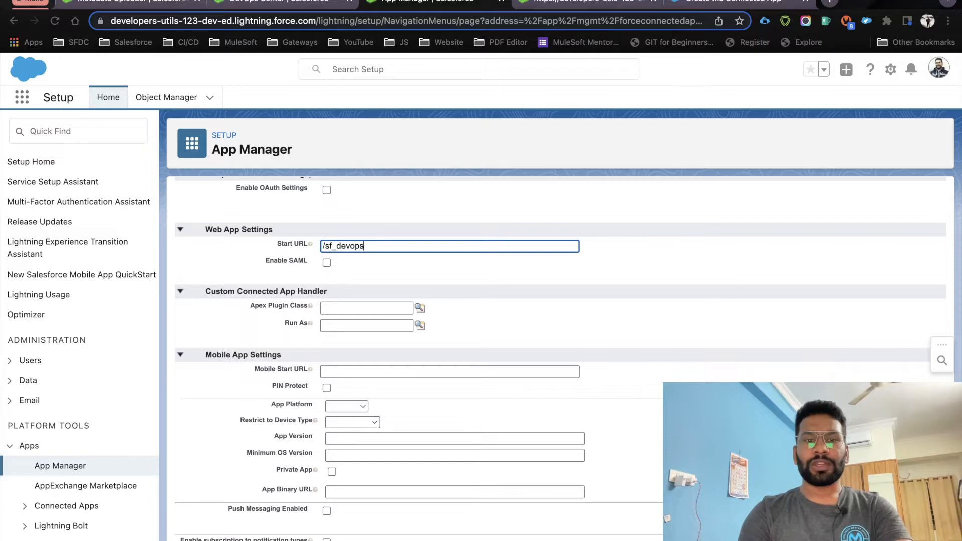
pyautogui.write('/DevOps')
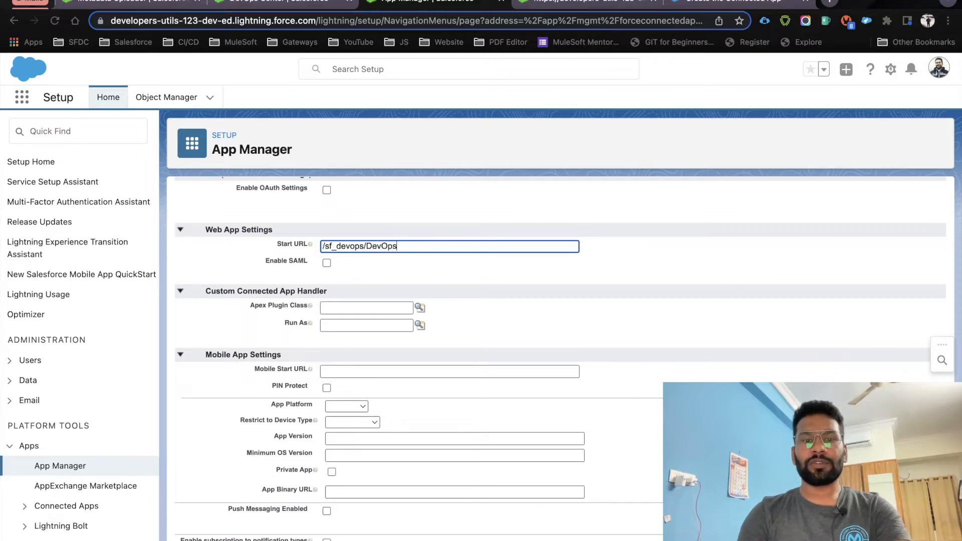
pyautogui.write('Center.app')
pyautogui.press('BackSpace')
pyautogui.press('BackSpace')
pyautogui.press('BackSpace')
pyautogui.press('BackSpace')
pyautogui.write('.app')
# Check the typed Start URL against the Create the Connected App help article
pyautogui.moveTo(456, 246); pyautogui.dragTo(318, 245)
pyautogui.click(460, 281)
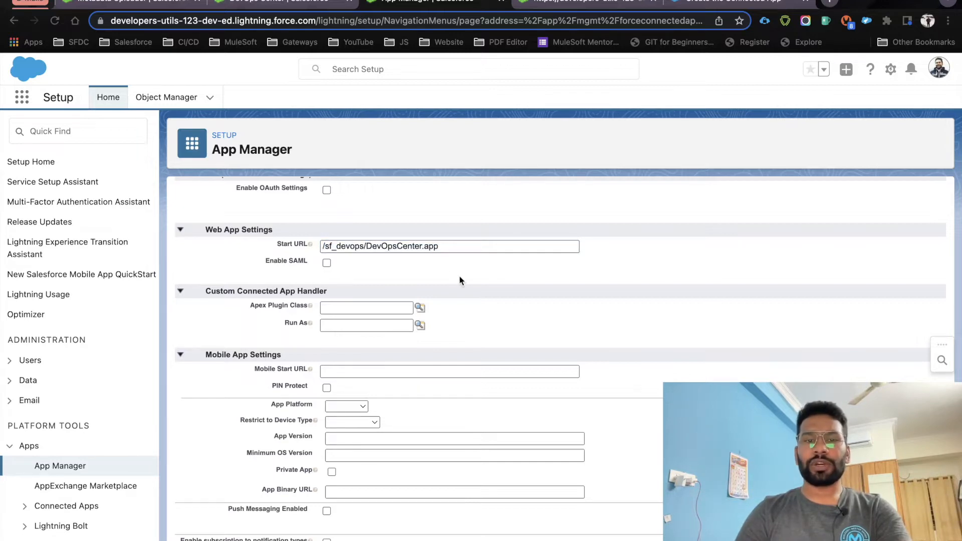
pyautogui.moveTo(452, 247); pyautogui.dragTo(300, 251)
pyautogui.click(492, 269)
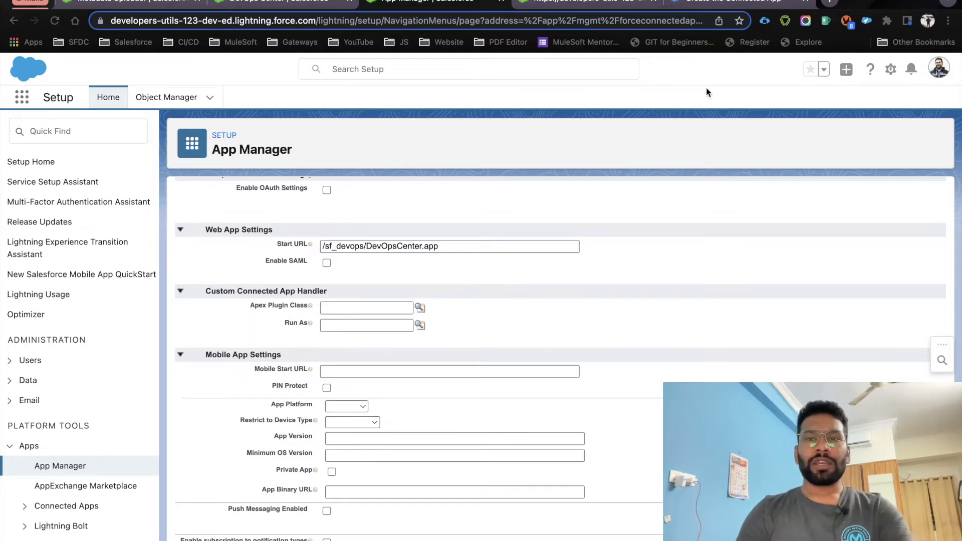
pyautogui.click(714, 4)
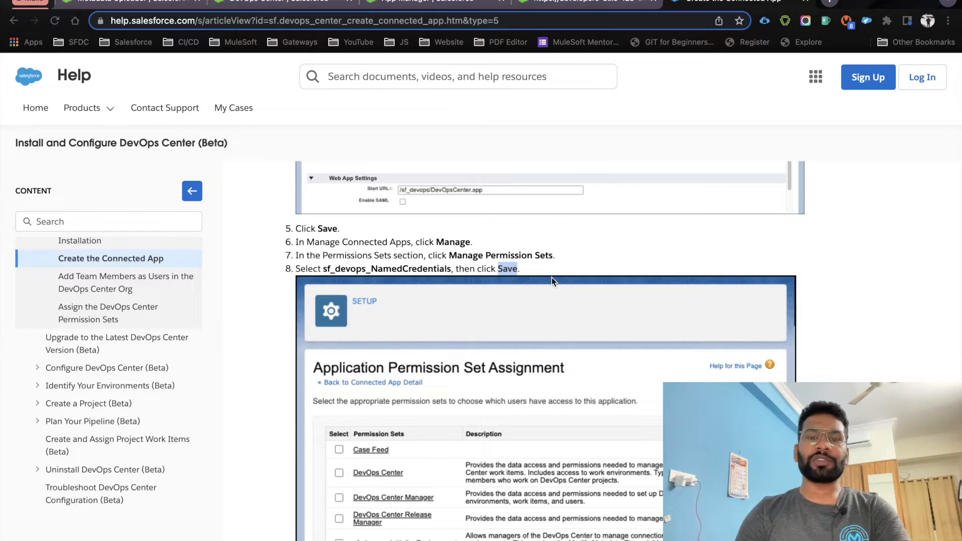
# Copy /sf_devops/DevOpsCenter.app from the help article's step 4 over the form's Start URL
pyautogui.scroll(7, 552, 278)
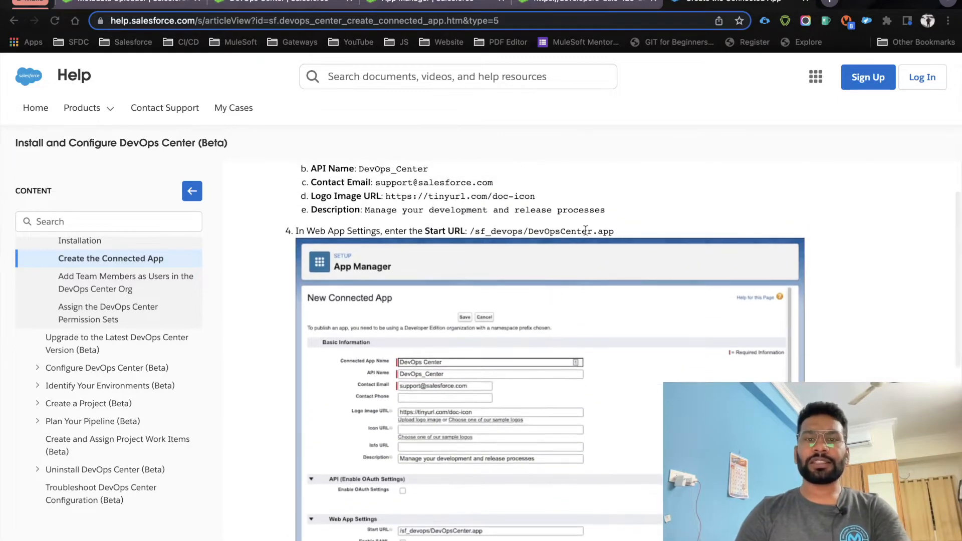
pyautogui.moveTo(615, 233); pyautogui.dragTo(469, 234)
pyautogui.press('super+c')
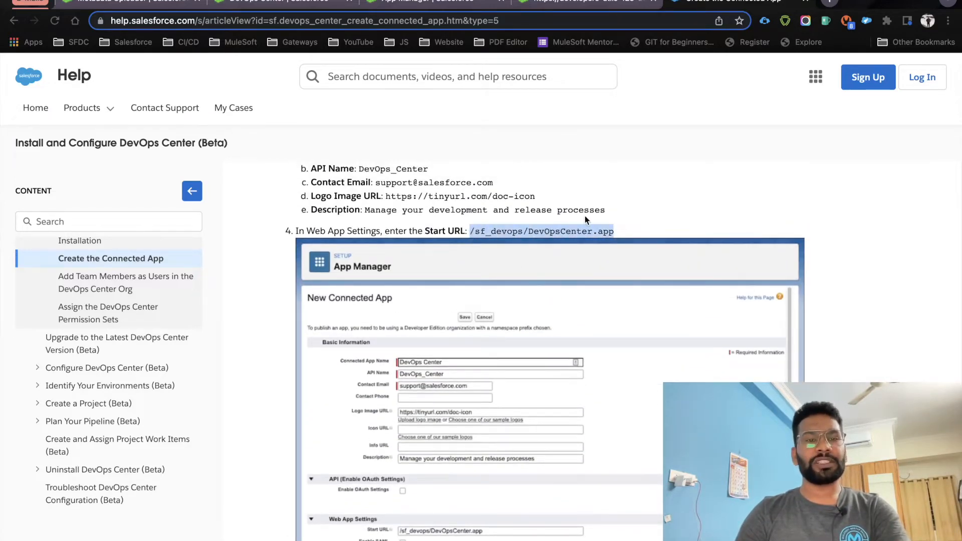
pyautogui.scroll(3, 585, 216)
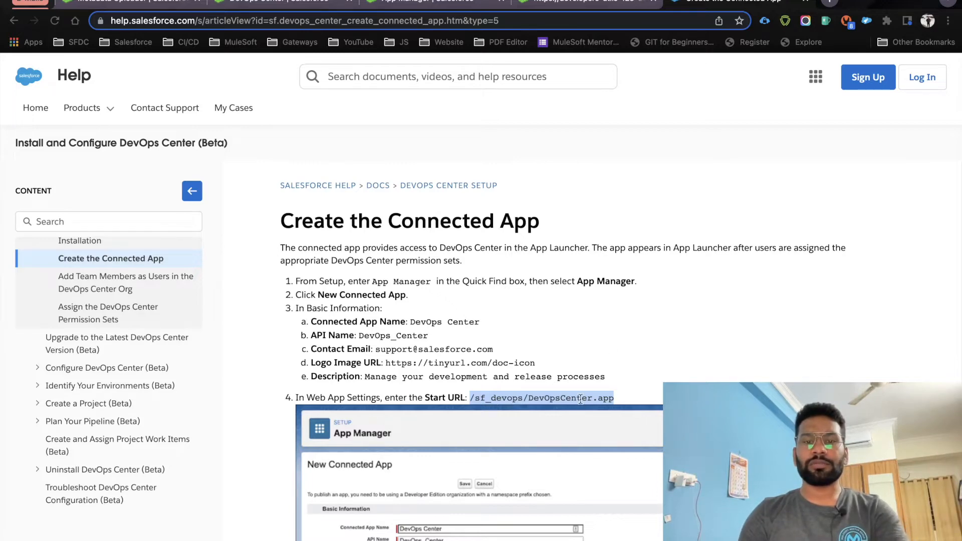
pyautogui.click(427, 6)
pyautogui.moveTo(466, 246); pyautogui.dragTo(271, 246)
pyautogui.press('super+v')
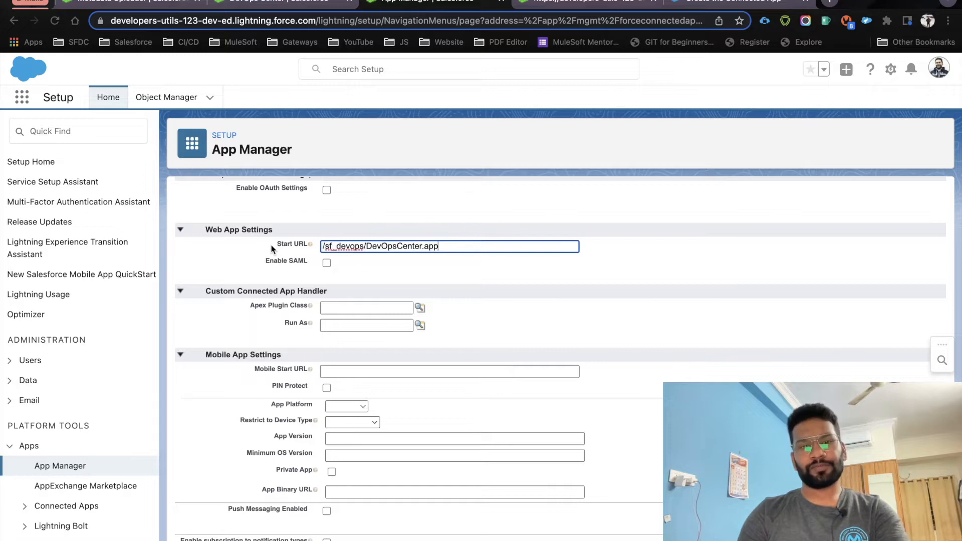
# Save the New Connected App form for DevOps Center
pyautogui.scroll(-2, 498, 302)
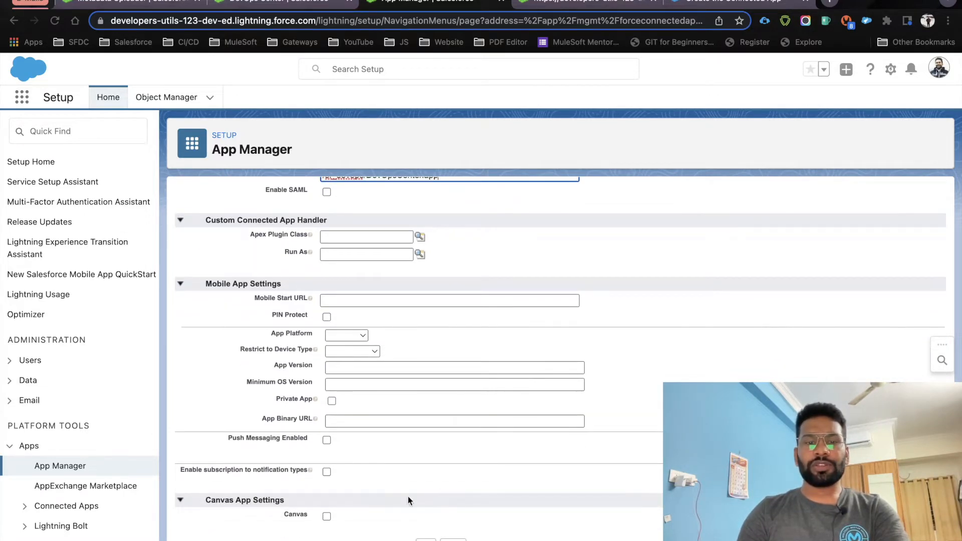
pyautogui.click(425, 540)
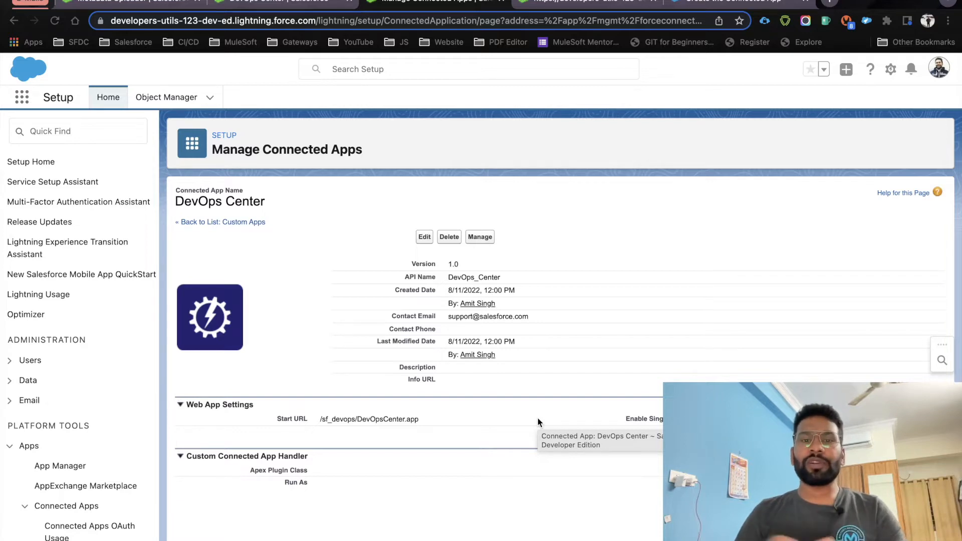
# Open Manage on the DevOps Center app and scroll to its Permission Sets section
pyautogui.click(481, 237)
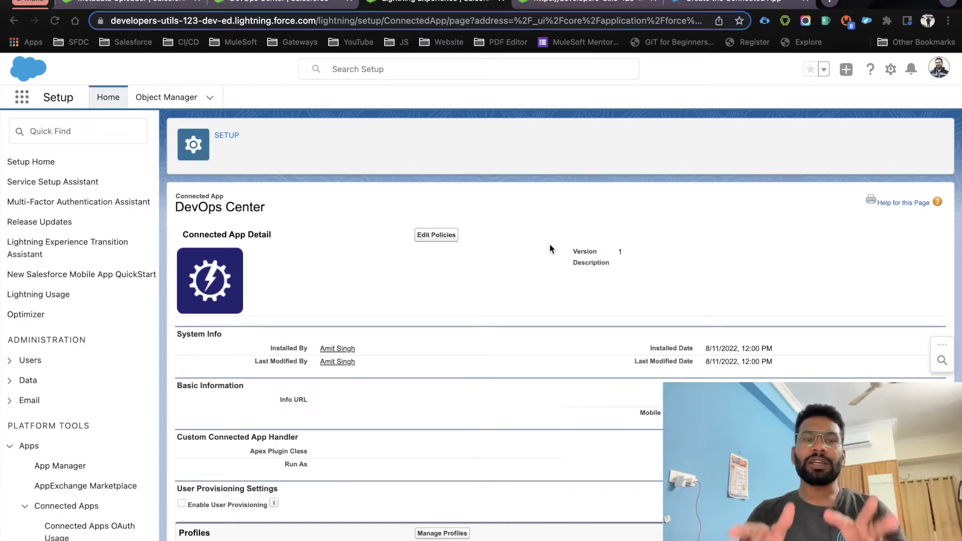
pyautogui.scroll(-3, 423, 408)
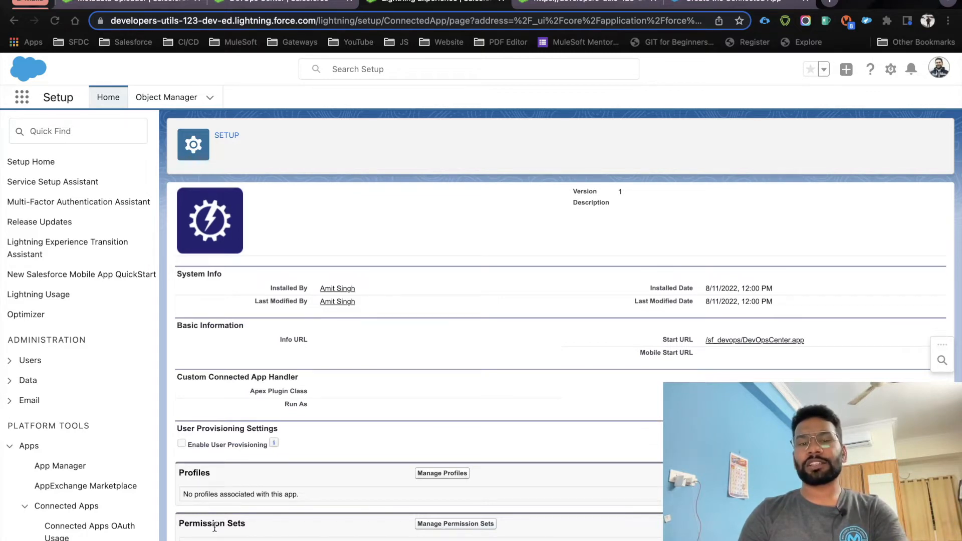
# Check sf_devops_NamedCredentials in the app's Manage Permission Sets list
pyautogui.click(457, 524)
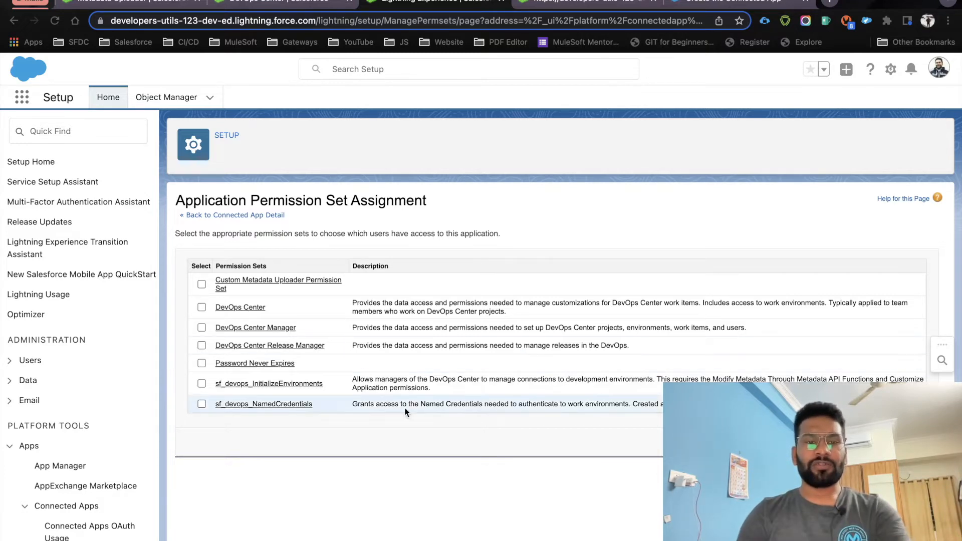
pyautogui.click(202, 404)
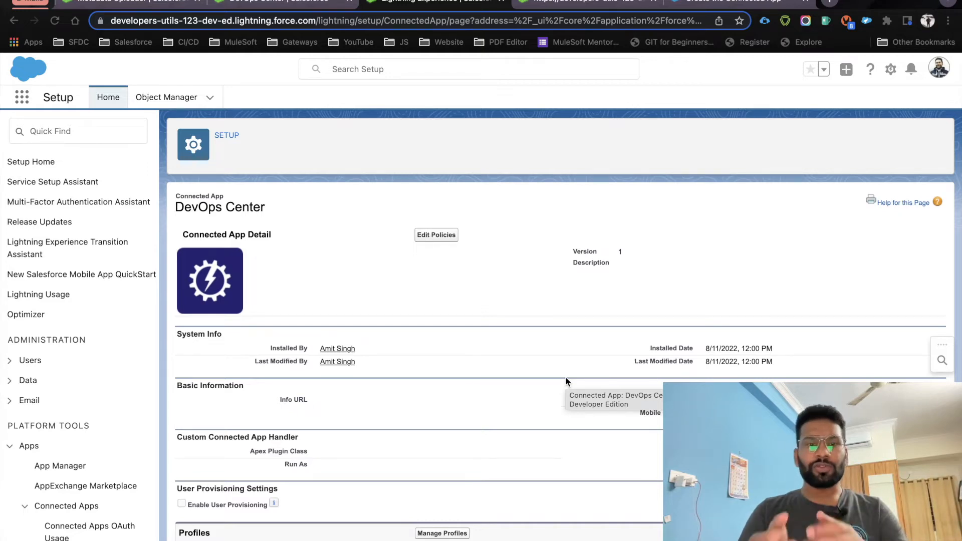
# Find 'users' in Quick Find, open Users, and view the signed-in user's account details
pyautogui.click(78, 128)
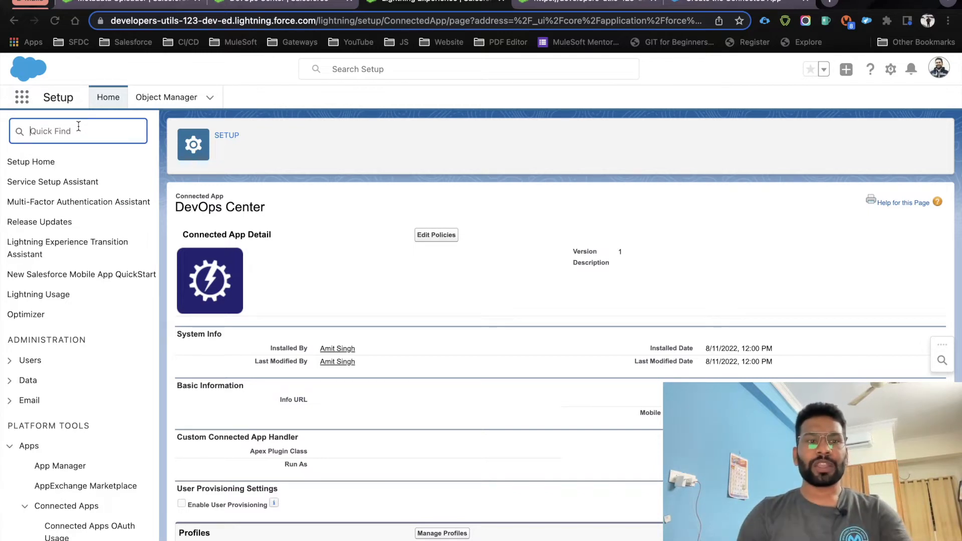
pyautogui.write('use')
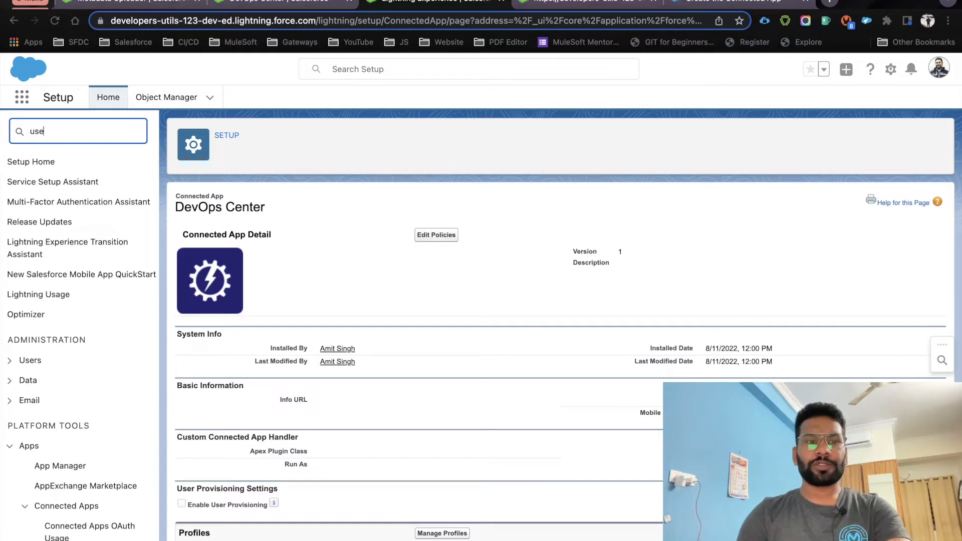
pyautogui.write('rs')
pyautogui.click(46, 323)
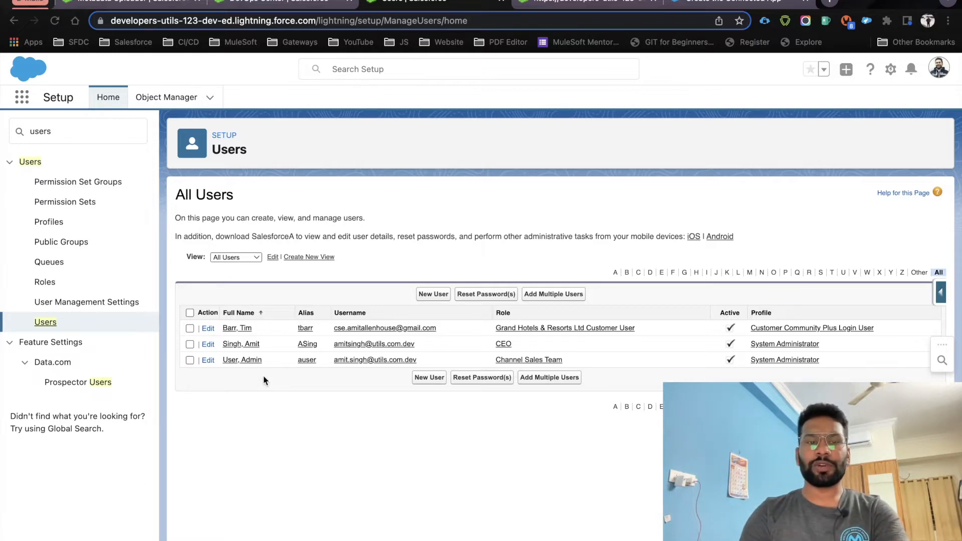
pyautogui.click(938, 68)
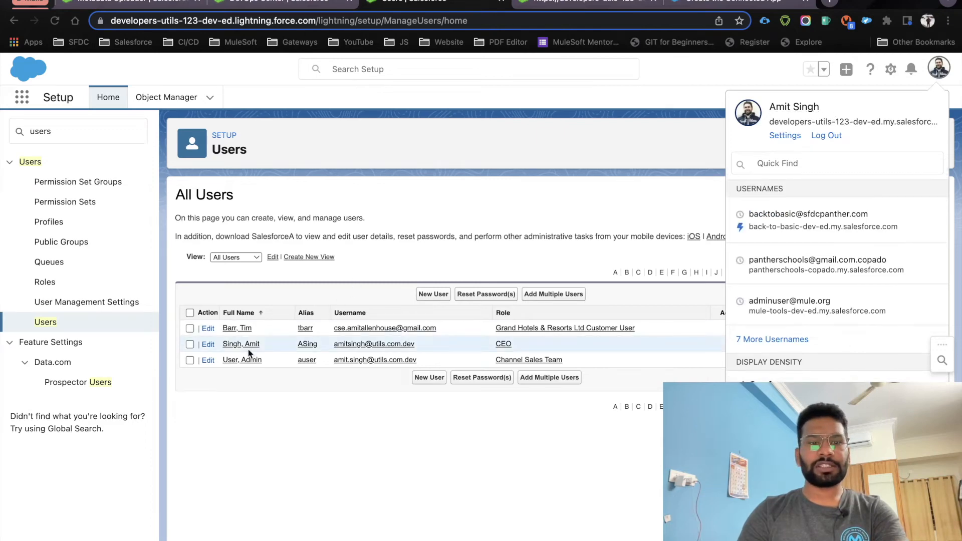
# Open the CEO System Administrator user's record and edit its Permission Set Assignments
pyautogui.click(235, 344)
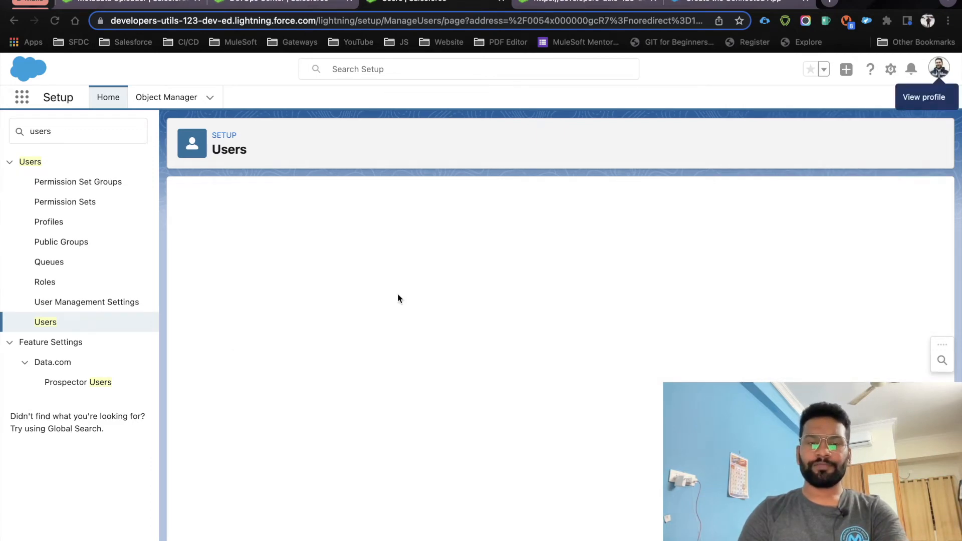
pyautogui.moveTo(215, 229)
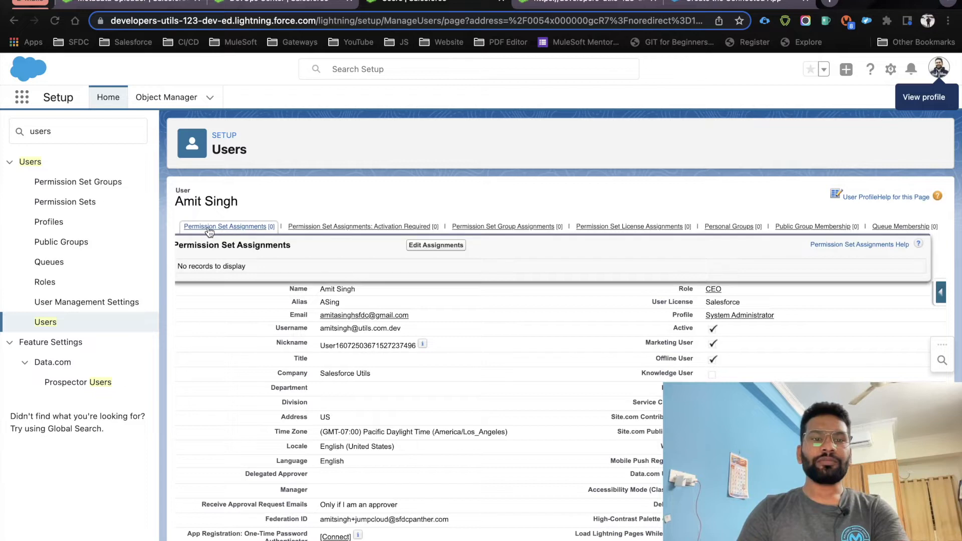
pyautogui.click(435, 247)
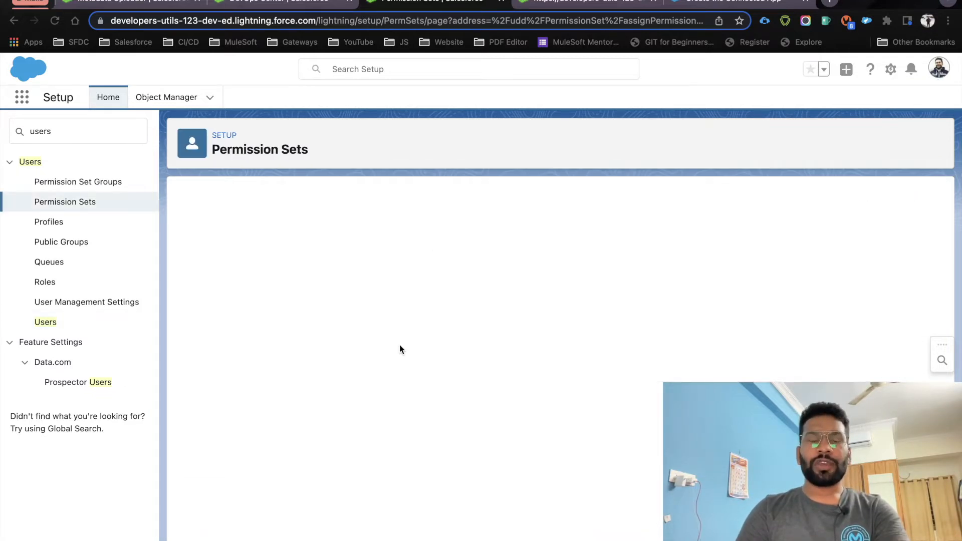
pyautogui.scroll(-10, 338, 351)
pyautogui.scroll(10, 337, 352)
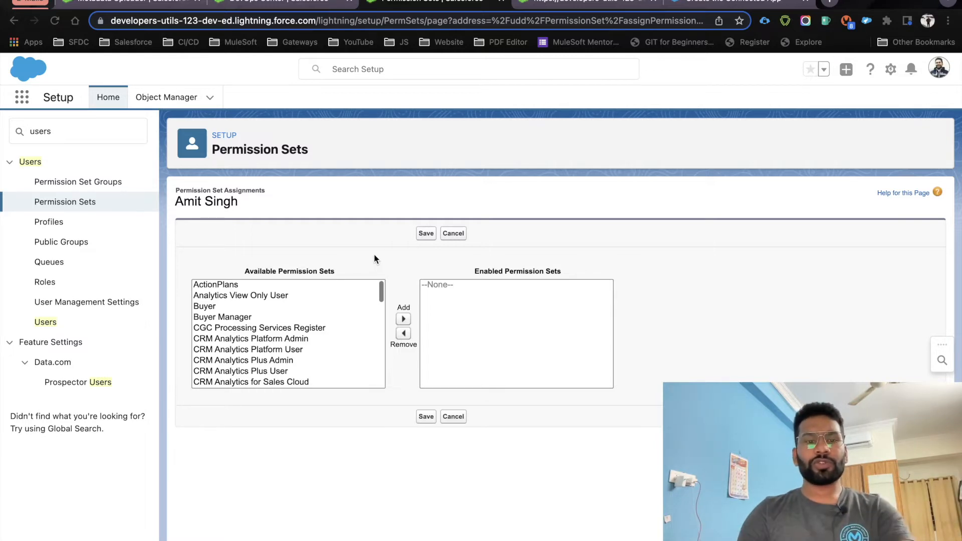
# Find the DevOps sets and enable DevOps Center and sf_devops_NamedCredentials
pyautogui.press('super+f')
pyautogui.write('Dev')
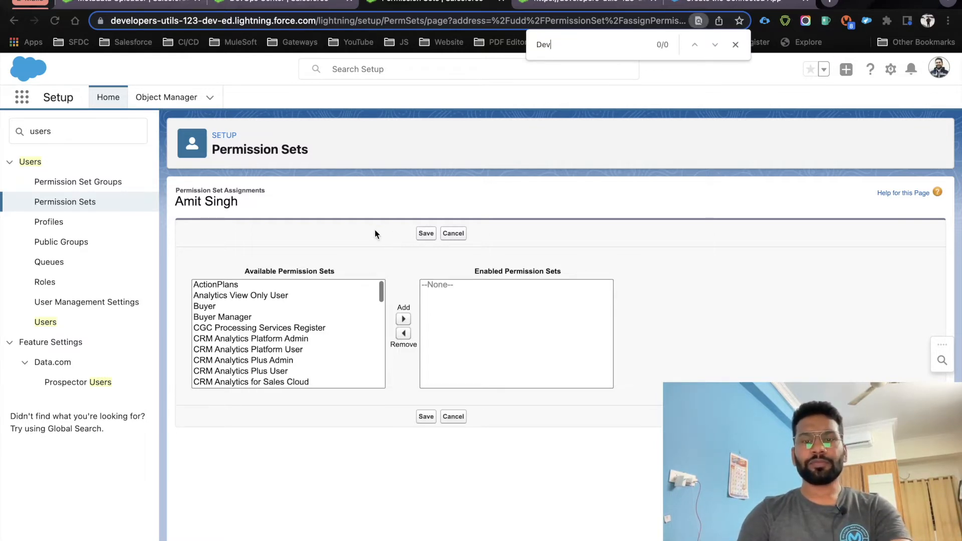
pyautogui.write('Ops')
pyautogui.click(240, 334)
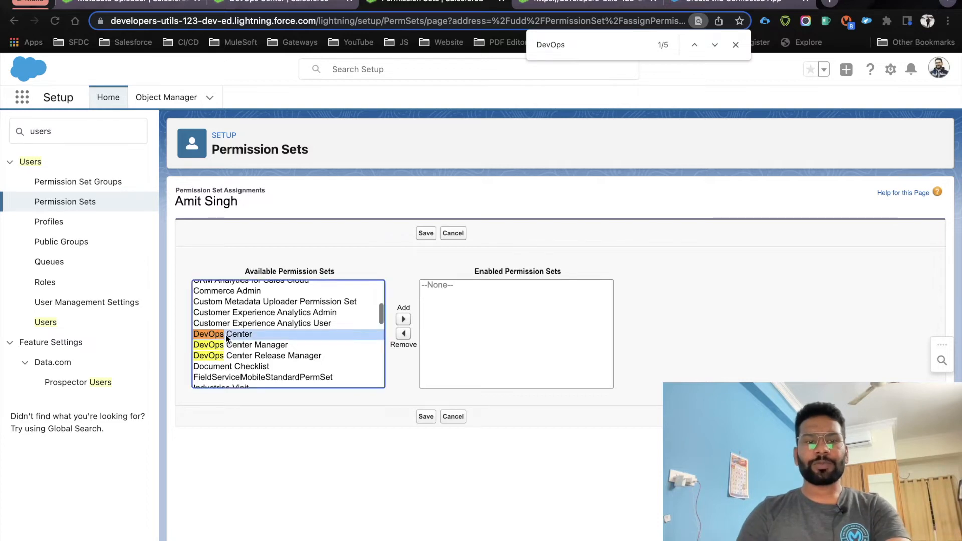
pyautogui.click(402, 319)
pyautogui.scroll(-5, 301, 370)
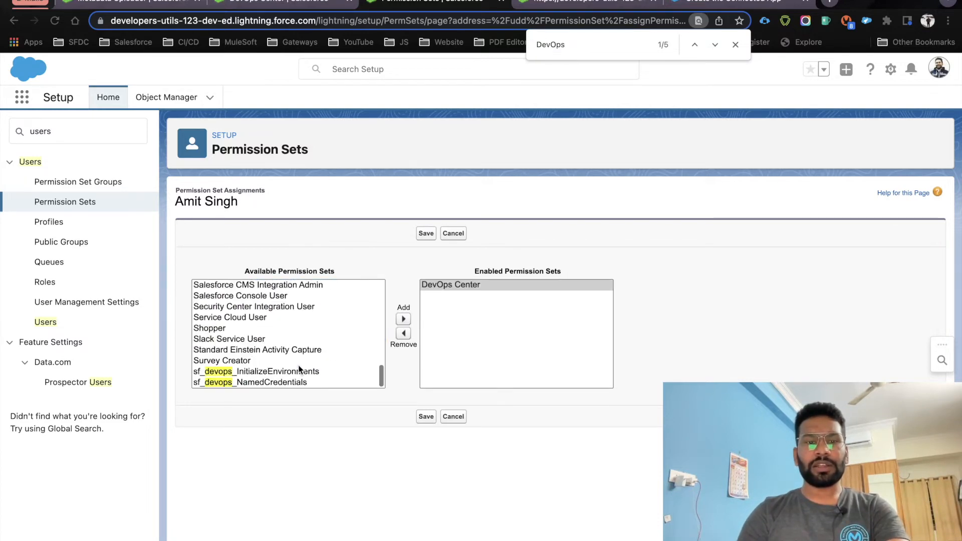
pyautogui.click(255, 383)
pyautogui.click(403, 320)
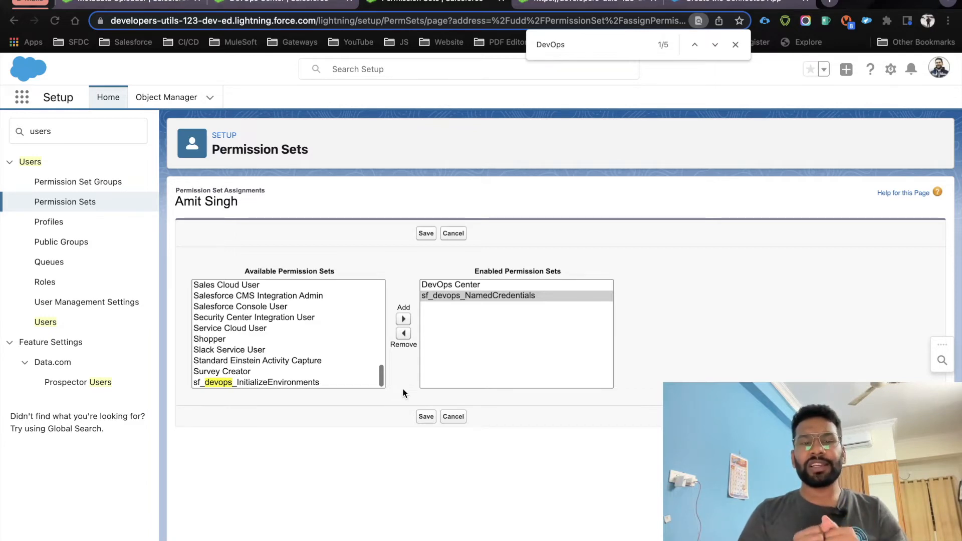
# Enable DevOps Center Release Manager and DevOps Center Manager, then save the assignments
pyautogui.scroll(15, 347, 376)
pyautogui.scroll(-5, 341, 373)
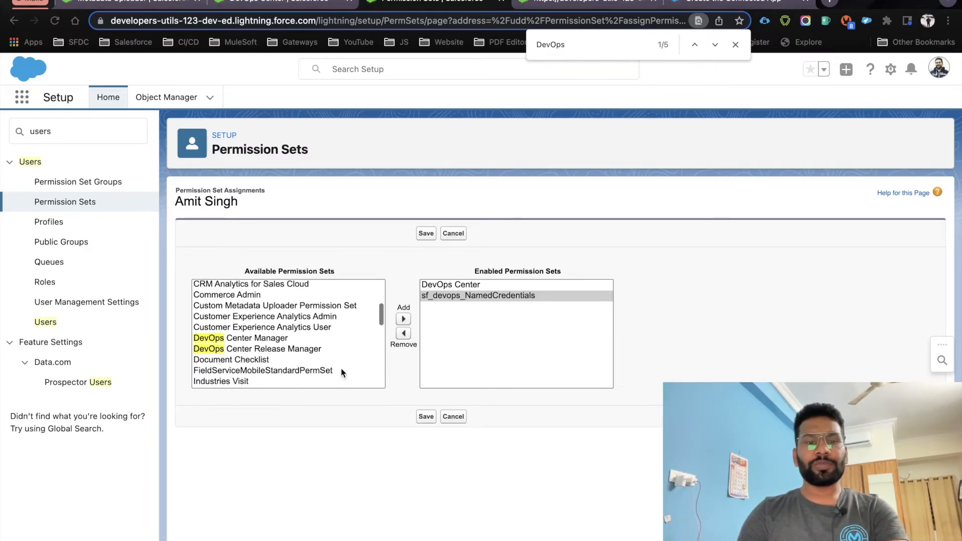
pyautogui.click(267, 351)
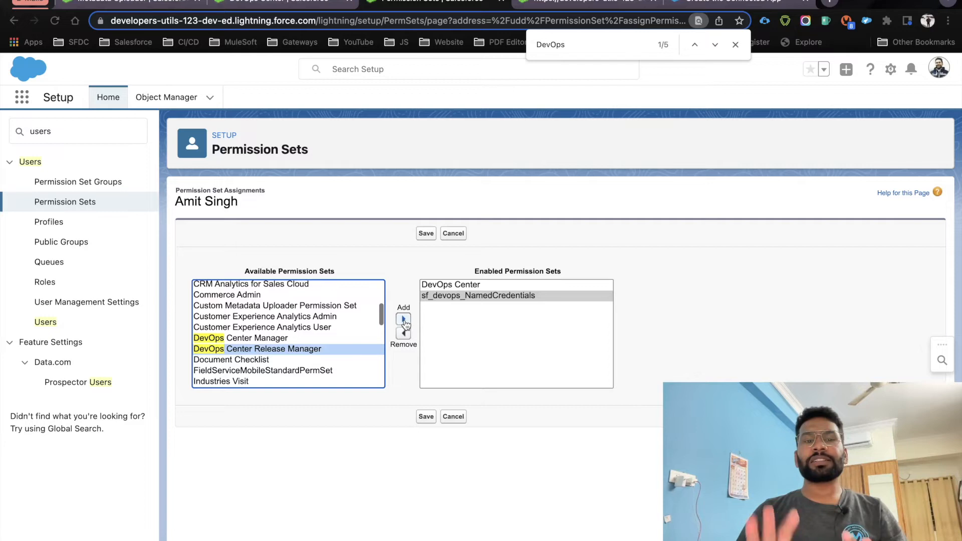
pyautogui.click(404, 320)
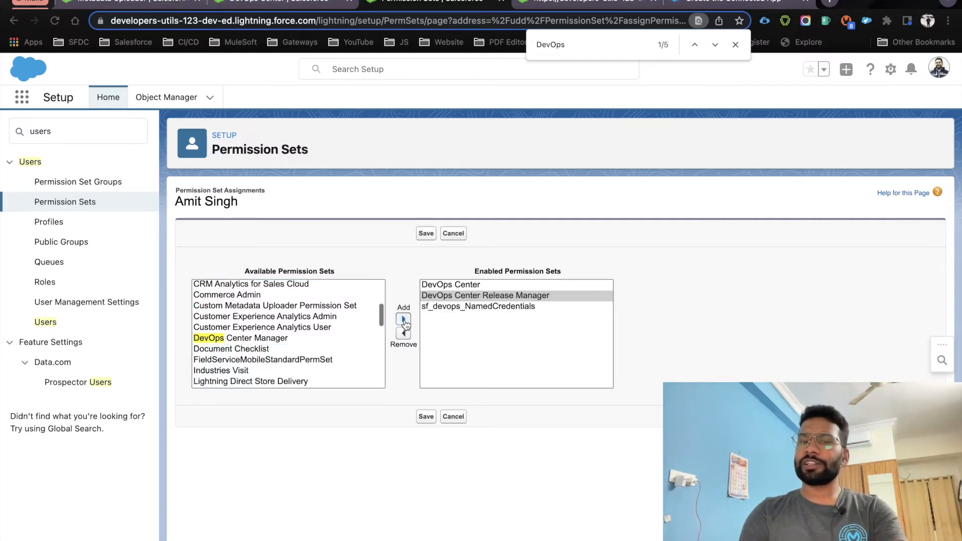
pyautogui.click(296, 339)
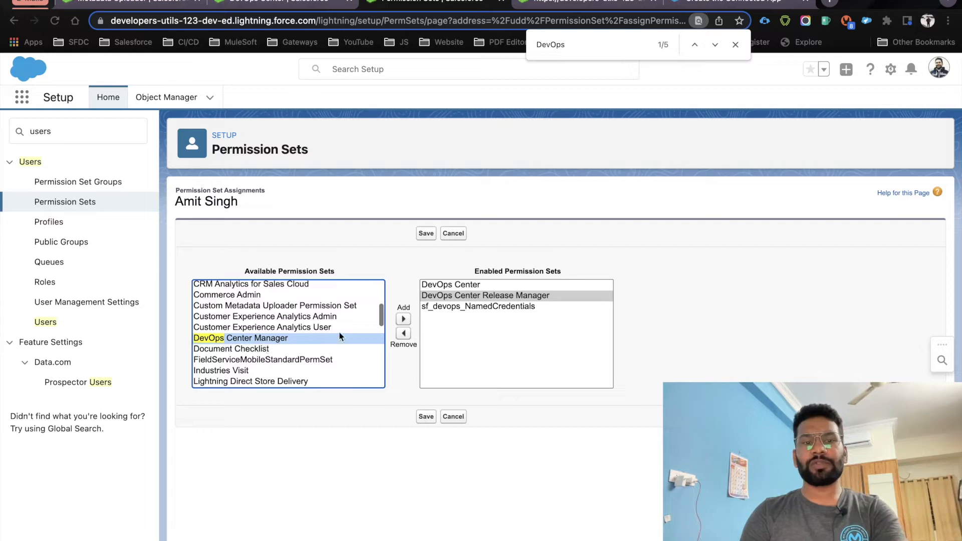
pyautogui.click(403, 319)
pyautogui.moveTo(503, 317); pyautogui.dragTo(506, 288)
pyautogui.click(552, 254)
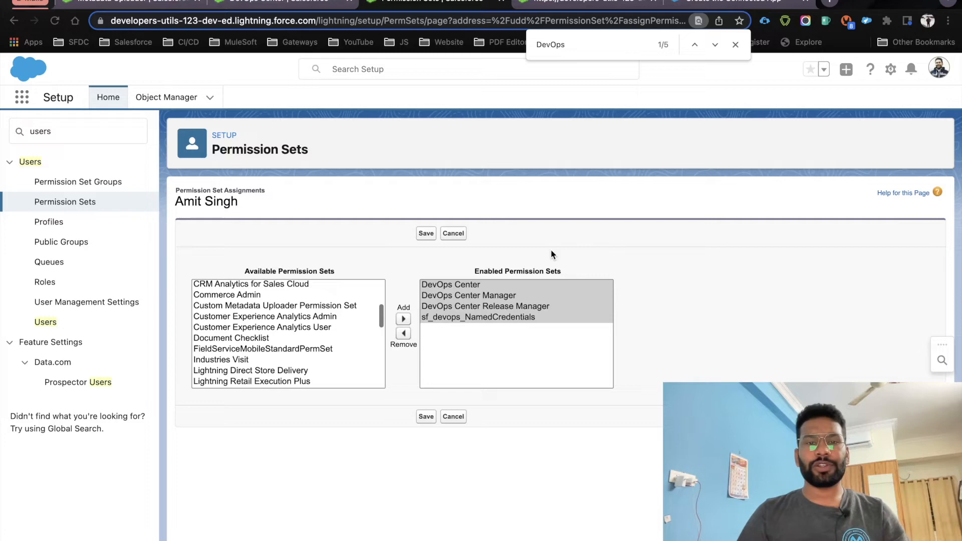
pyautogui.click(426, 235)
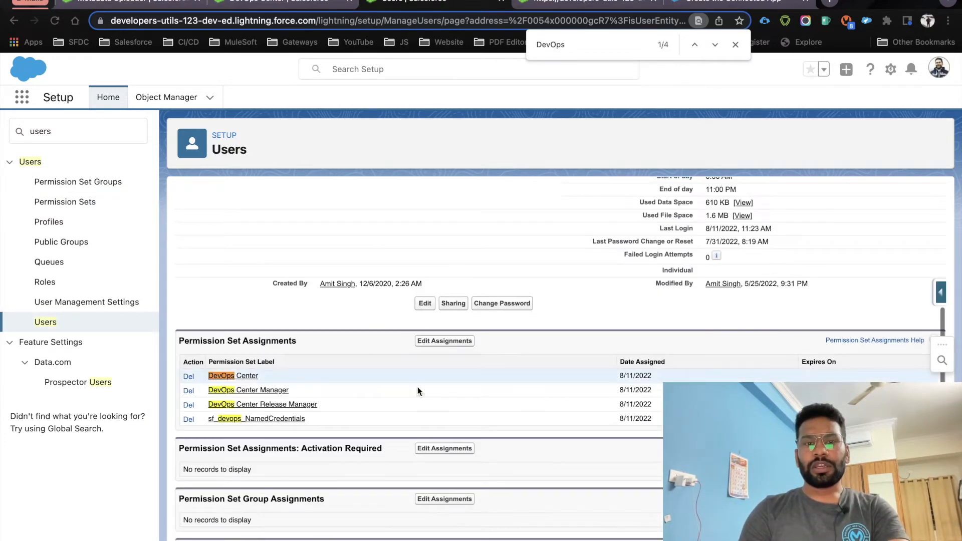
pyautogui.scroll(12, 497, 413)
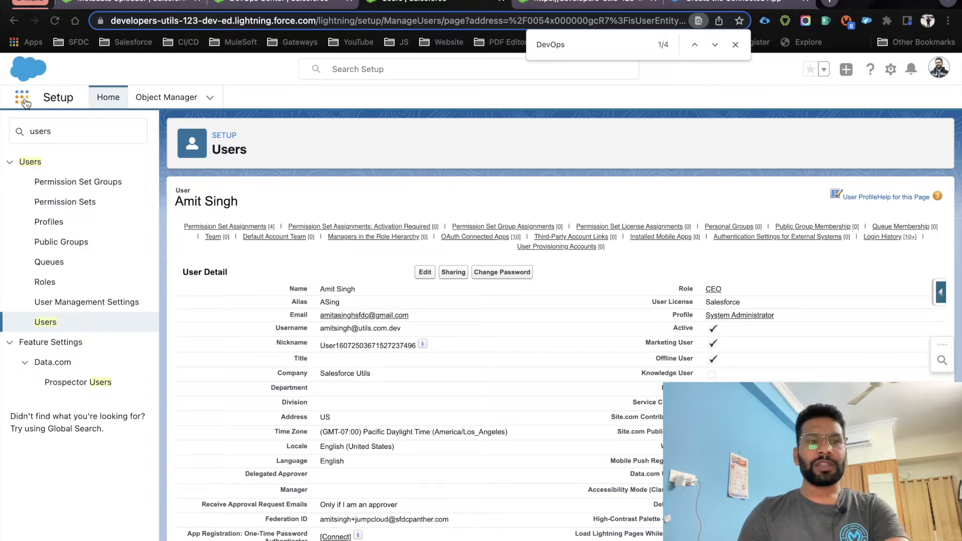
# Search the App Launcher for 'devops' and launch the DevOps Center app
pyautogui.click(23, 100)
pyautogui.write('devops')
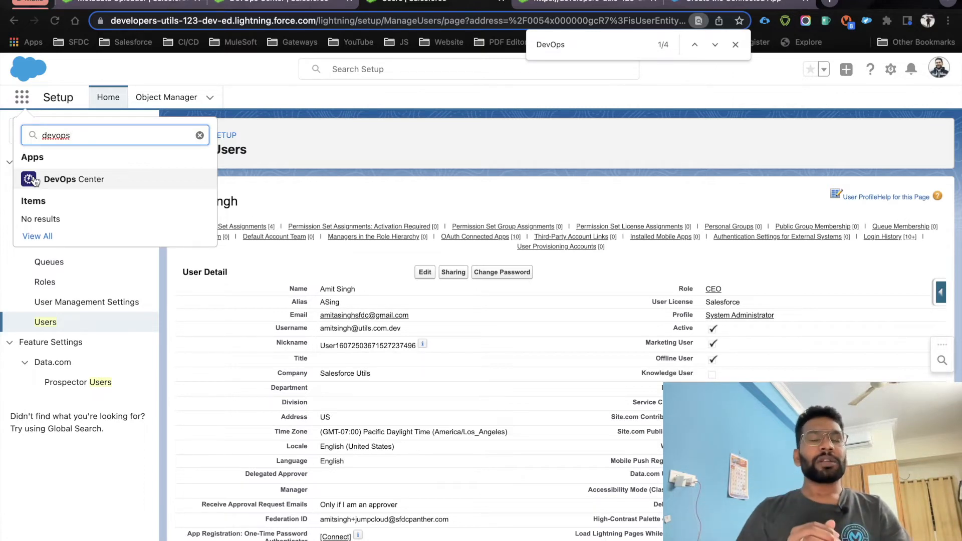
pyautogui.click(75, 182)
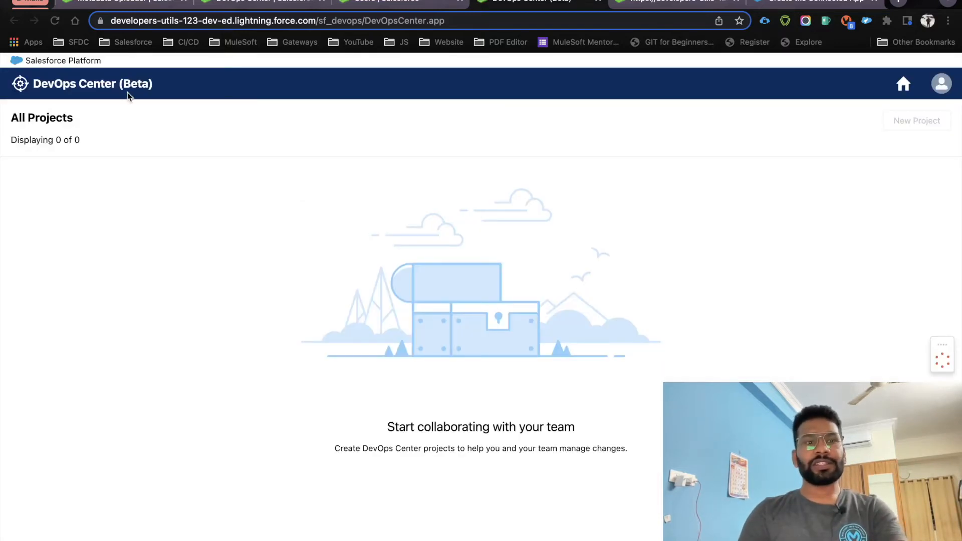
pyautogui.moveTo(168, 85); pyautogui.dragTo(28, 86)
pyautogui.moveTo(77, 117); pyautogui.dragTo(79, 136)
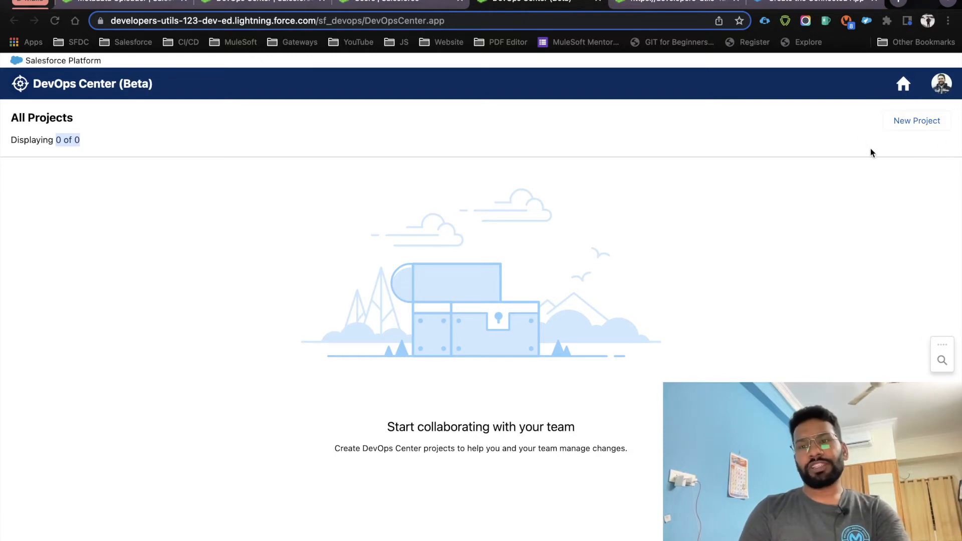
# Start a new project and authorize the Connect DevOps Center and GitHub link
pyautogui.click(911, 125)
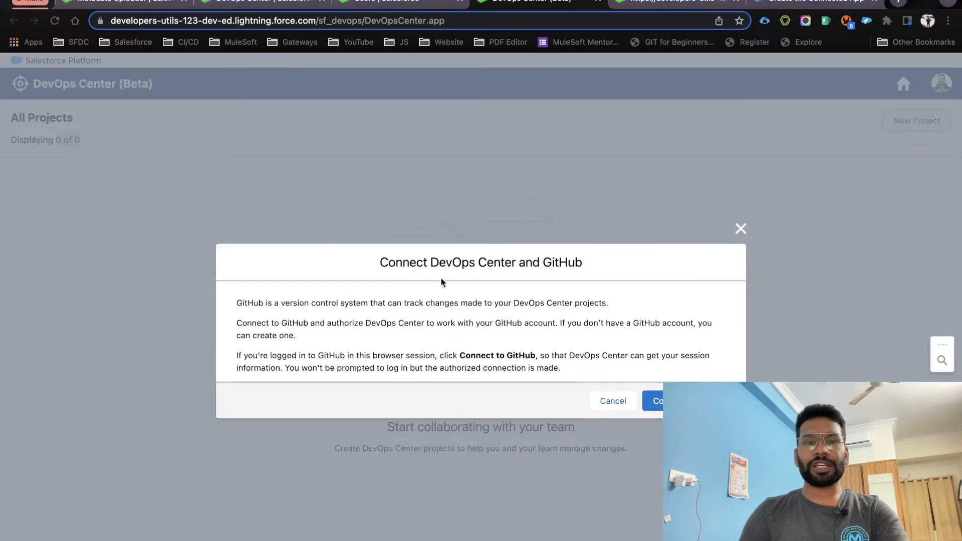
pyautogui.moveTo(386, 265); pyautogui.dragTo(618, 264)
pyautogui.click(587, 317)
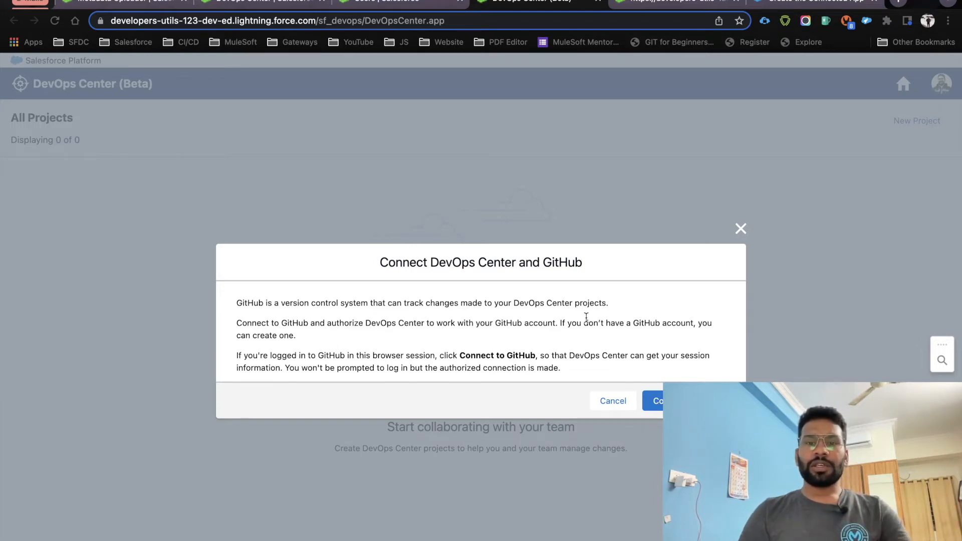
pyautogui.moveTo(377, 262); pyautogui.dragTo(597, 261)
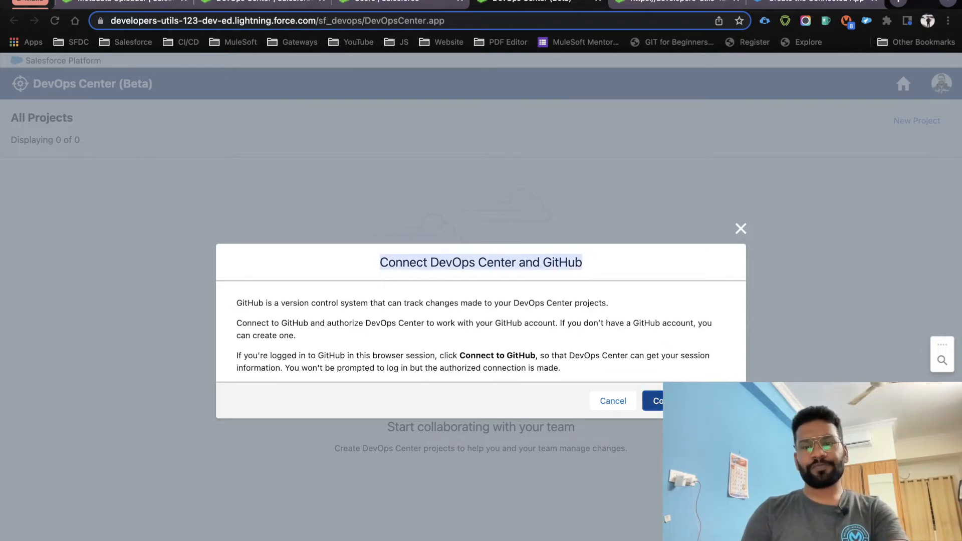
pyautogui.click(696, 412)
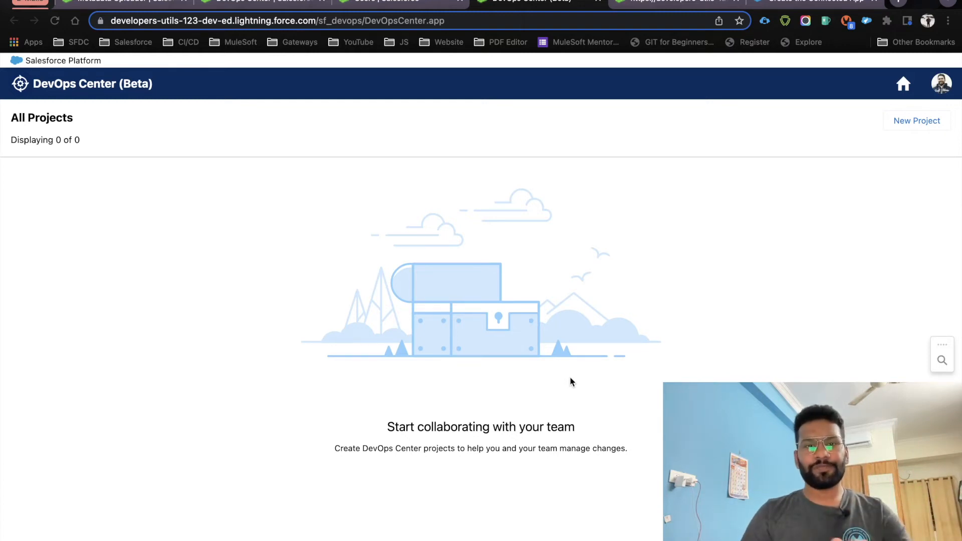
# Start a new project named 'DevOps Center Demo', keeping 'Create a repository' selected
pyautogui.click(925, 119)
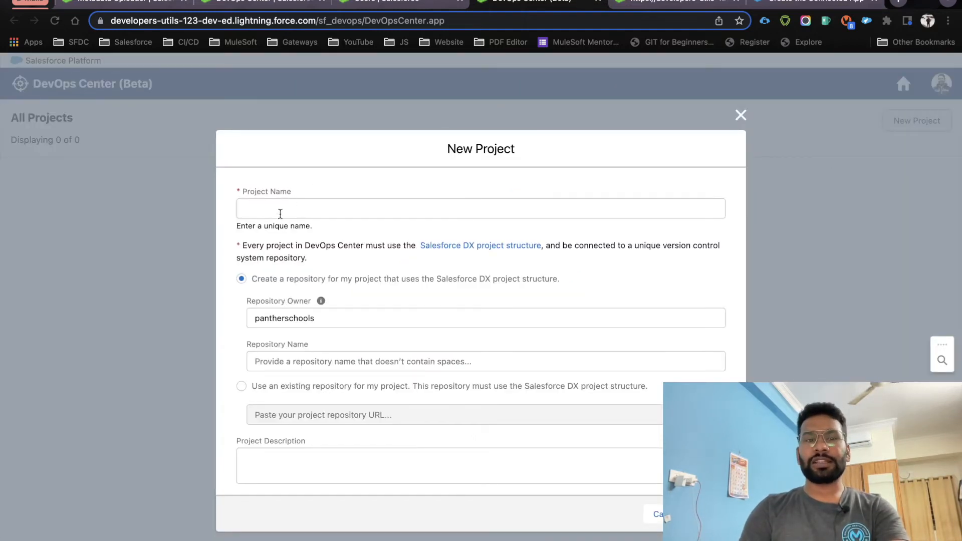
pyautogui.click(299, 208)
pyautogui.write('DevOps Center Demo')
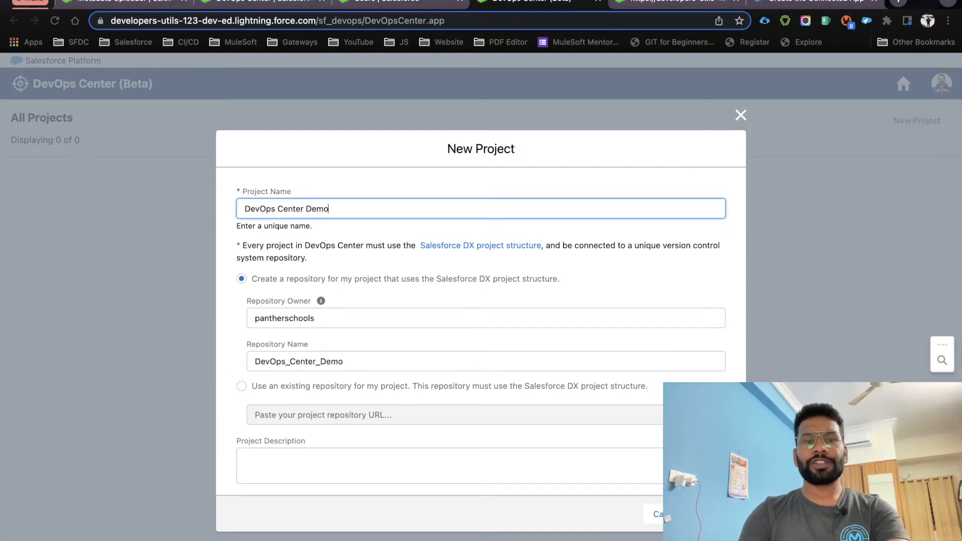
pyautogui.click(338, 239)
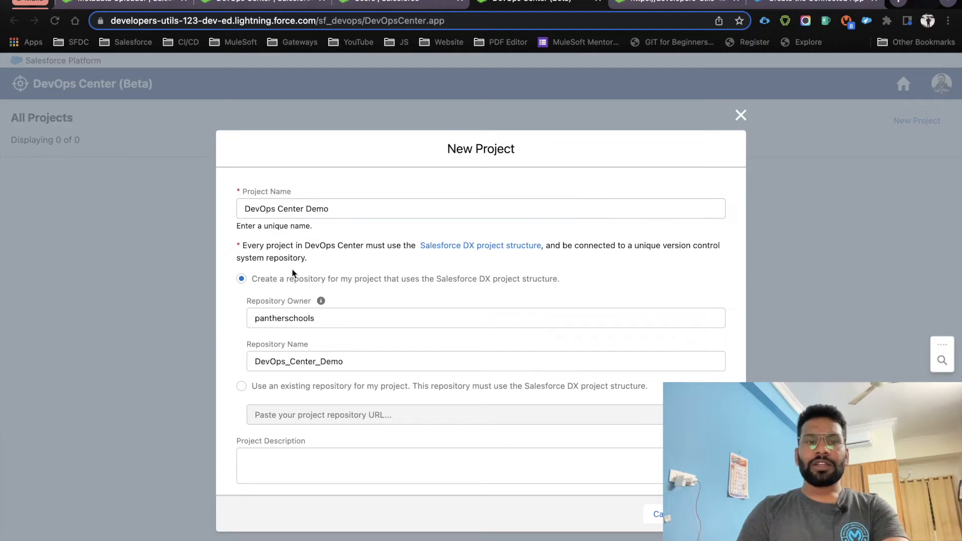
pyautogui.moveTo(340, 209); pyautogui.dragTo(240, 213)
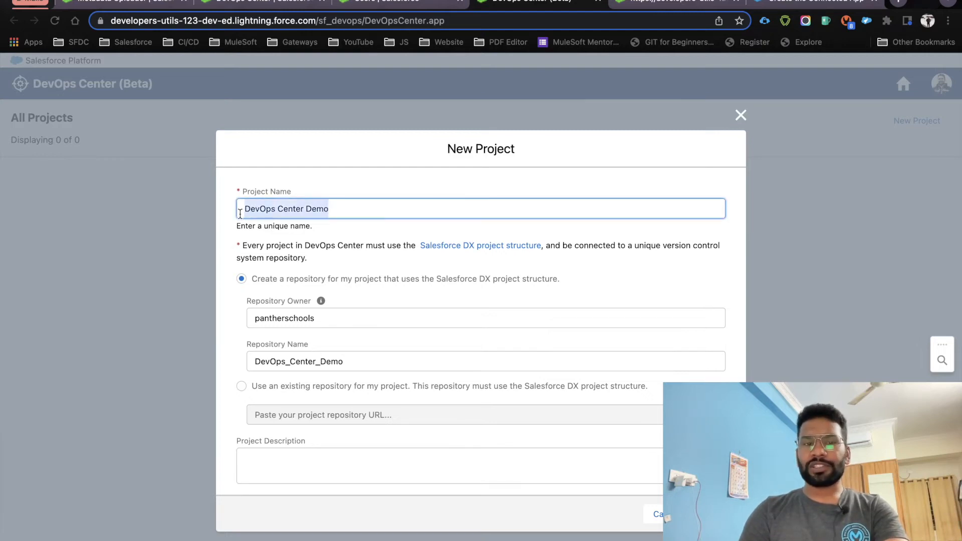
pyautogui.click(254, 277)
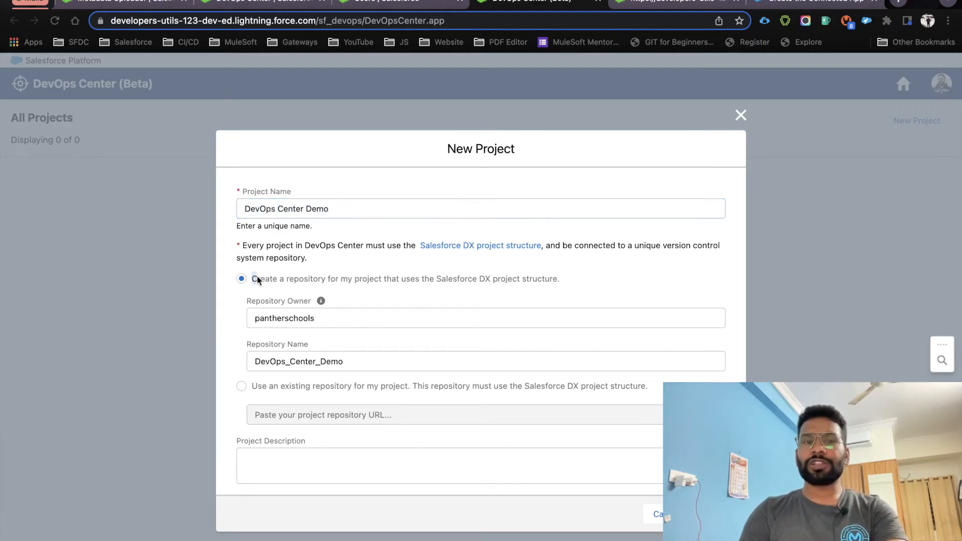
pyautogui.moveTo(254, 277); pyautogui.dragTo(580, 276)
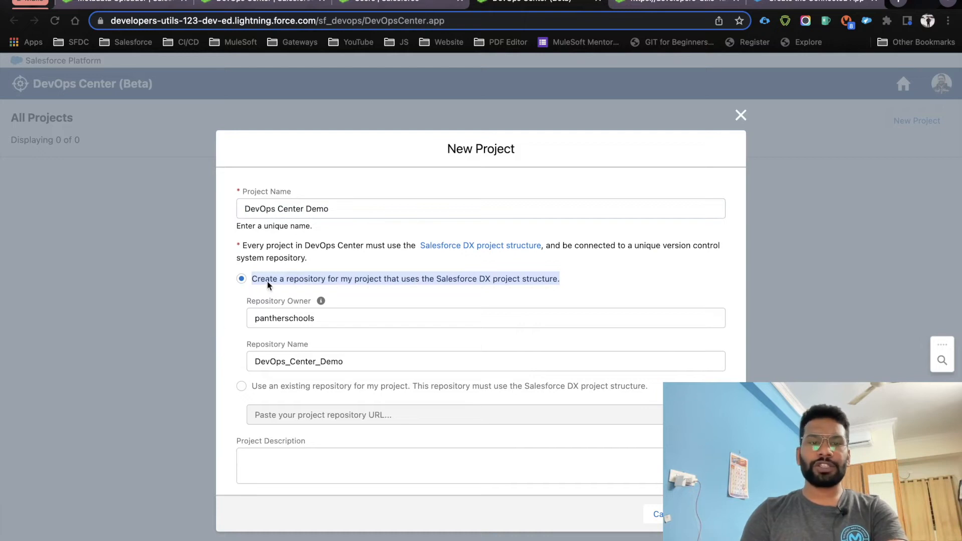
pyautogui.click(430, 299)
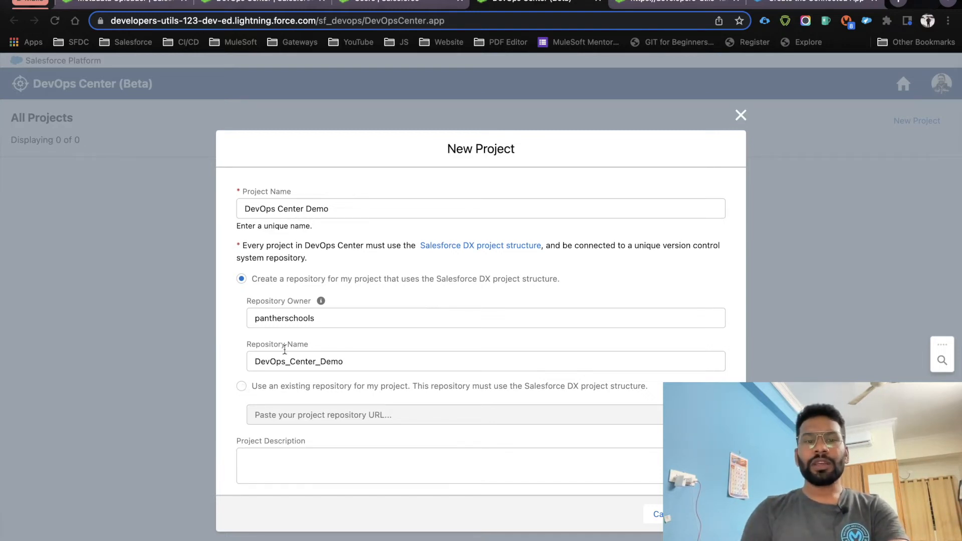
# Change the repository name's underscores to hyphens, making it DevOps-Center-Demo
pyautogui.moveTo(319, 322); pyautogui.dragTo(243, 322)
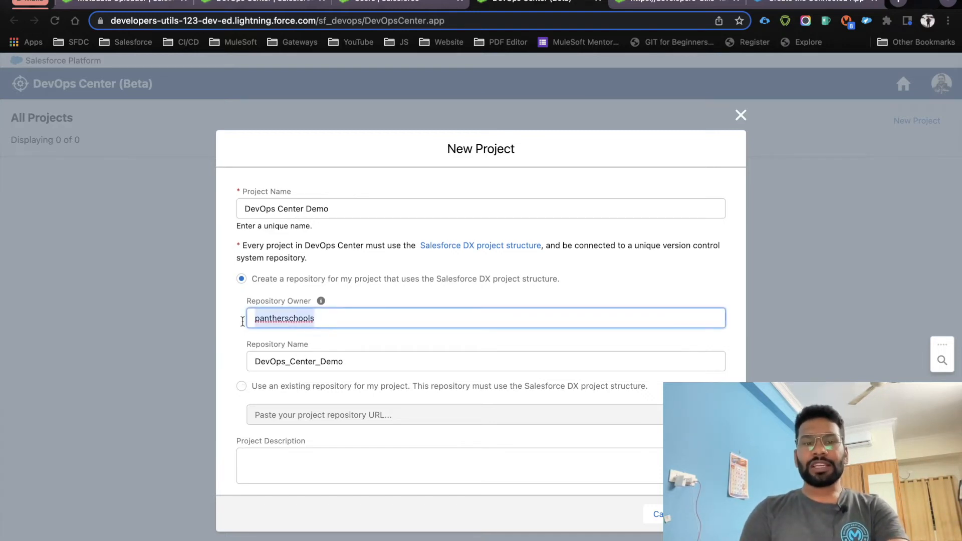
pyautogui.click(283, 362)
pyautogui.press('BackSpace')
pyautogui.write('-')
pyautogui.click(319, 361)
pyautogui.press('BackSpace')
pyautogui.write('-')
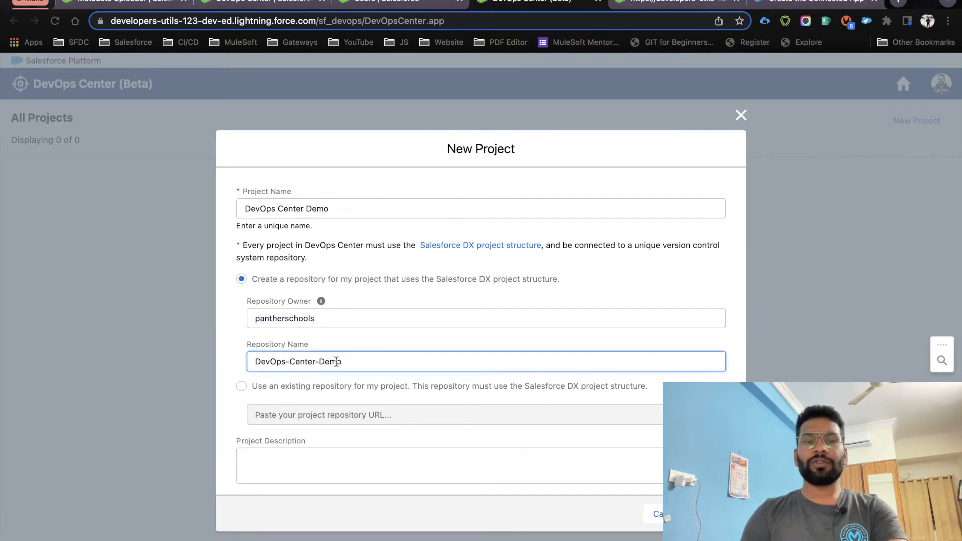
pyautogui.moveTo(339, 361); pyautogui.dragTo(255, 362)
pyautogui.click(395, 361)
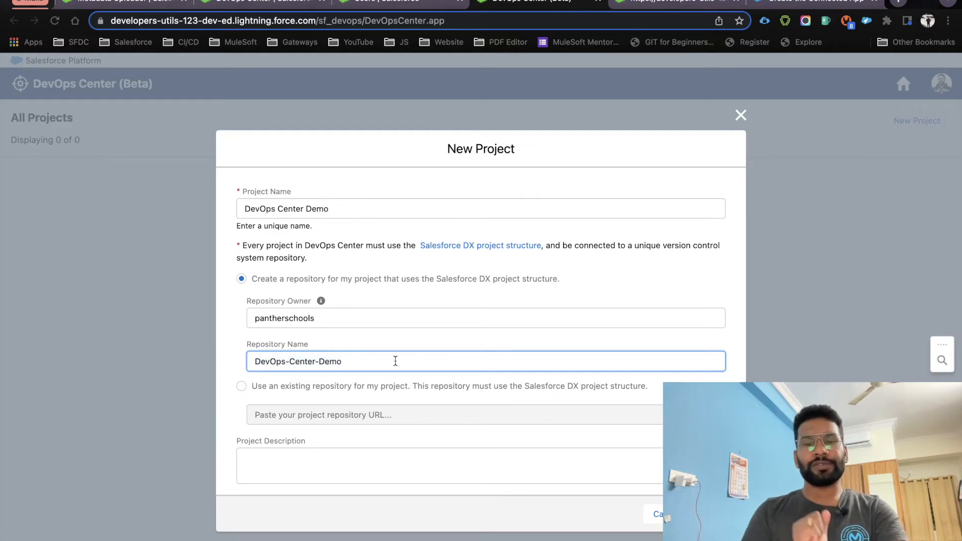
# Copy 'DevOps Center Demo' into the project description and create the project
pyautogui.click(351, 450)
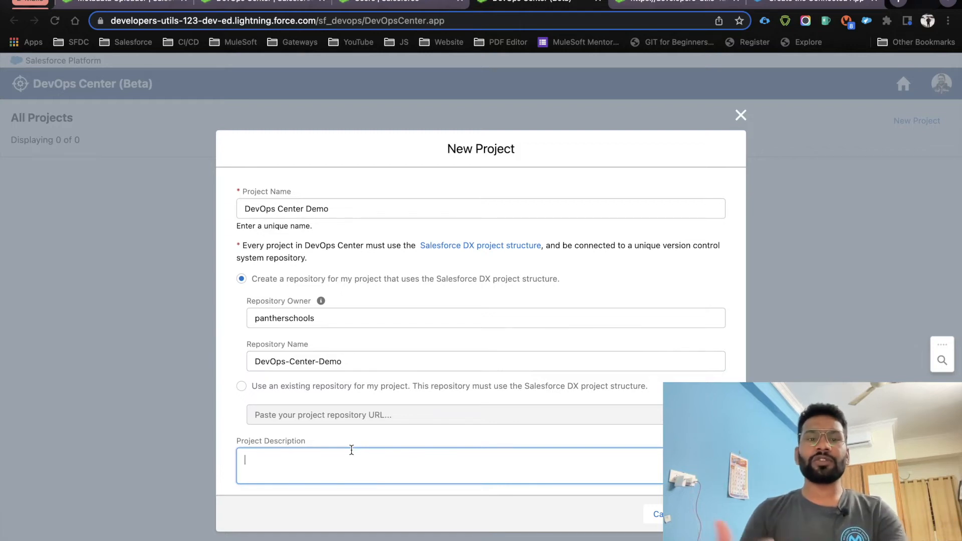
pyautogui.click(339, 209)
pyautogui.press('super+a')
pyautogui.press('super+c')
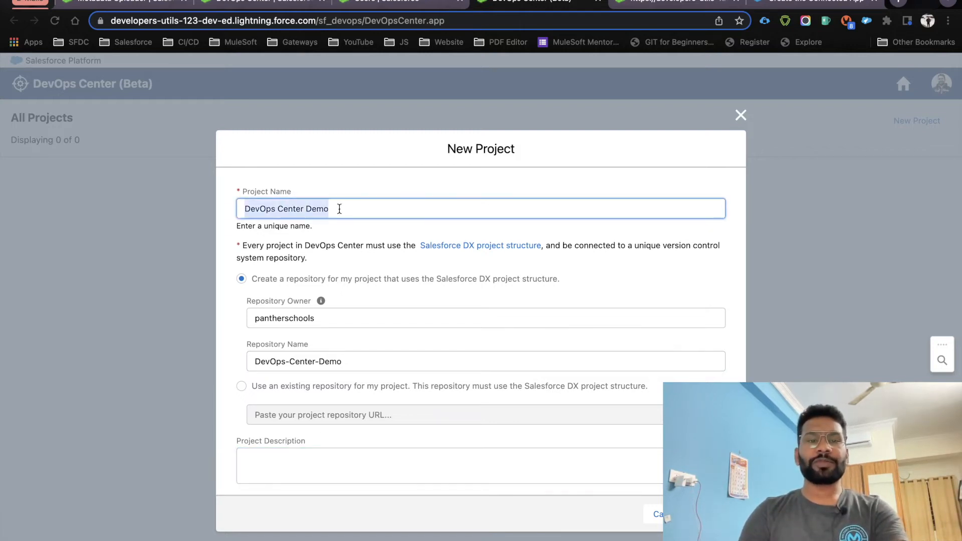
pyautogui.click(319, 466)
pyautogui.press('super+v')
pyautogui.click(714, 515)
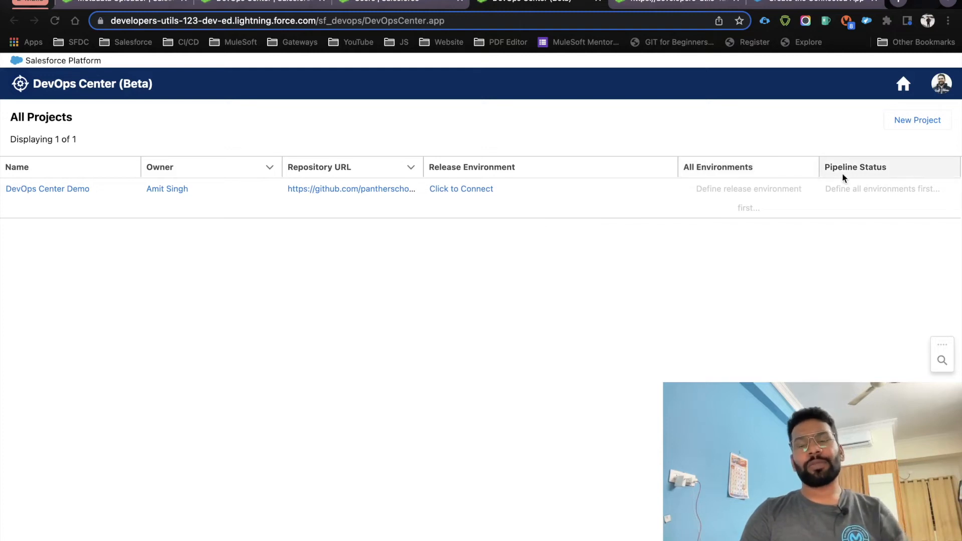
# Use 'Click to Connect' under Release Environment for the DevOps Center Demo project
pyautogui.click(433, 165)
pyautogui.tripleClick(433, 165)
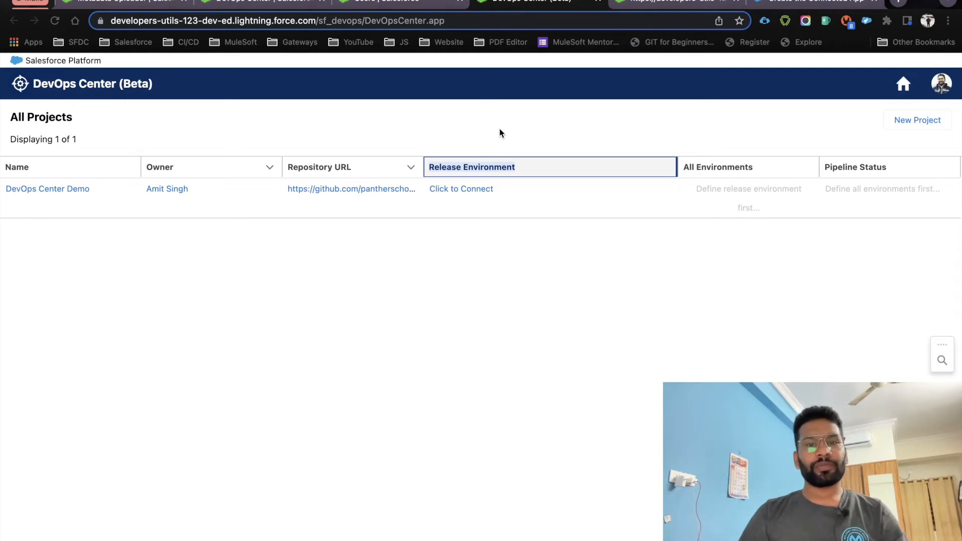
pyautogui.click(492, 245)
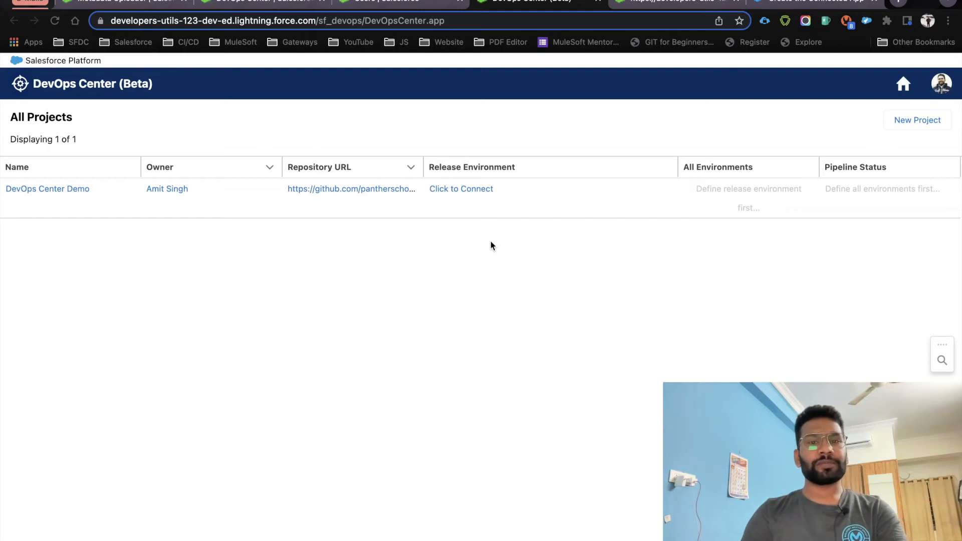
pyautogui.click(469, 189)
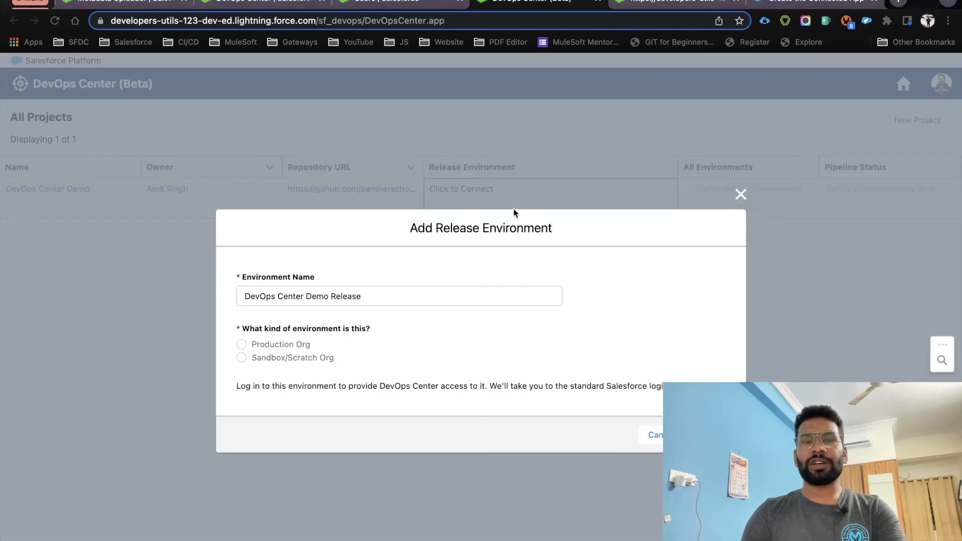
# Name the environment 'Production Org', mark it a production org, connect, and enter the password
pyautogui.moveTo(379, 297); pyautogui.dragTo(239, 298)
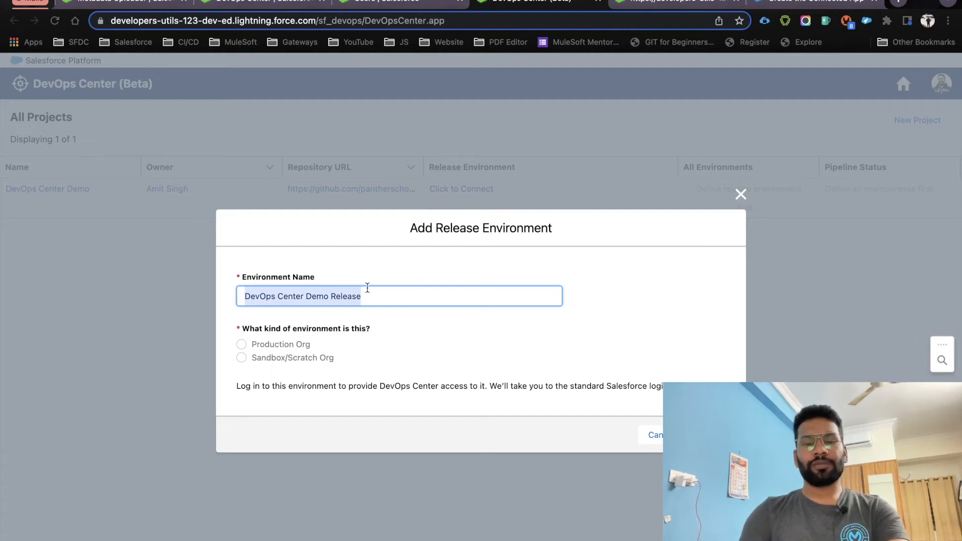
pyautogui.write('Productoo')
pyautogui.press('BackSpace')
pyautogui.press('BackSpace')
pyautogui.write('ion Org')
pyautogui.click(243, 345)
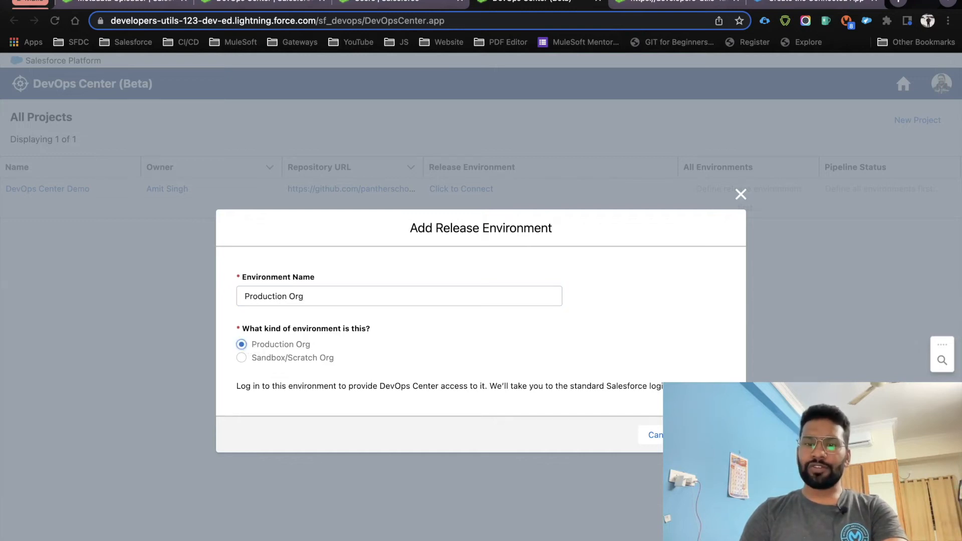
pyautogui.click(712, 436)
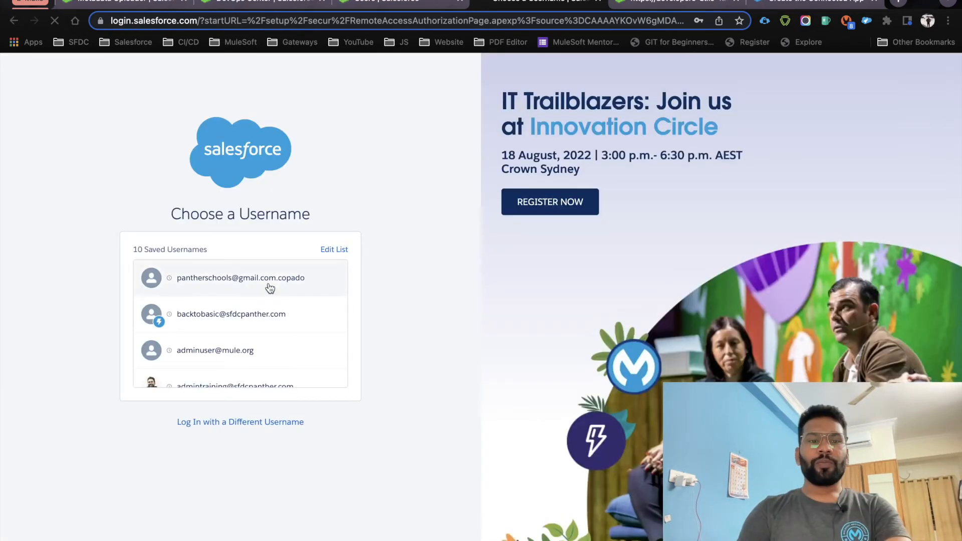
pyautogui.write('•••••')
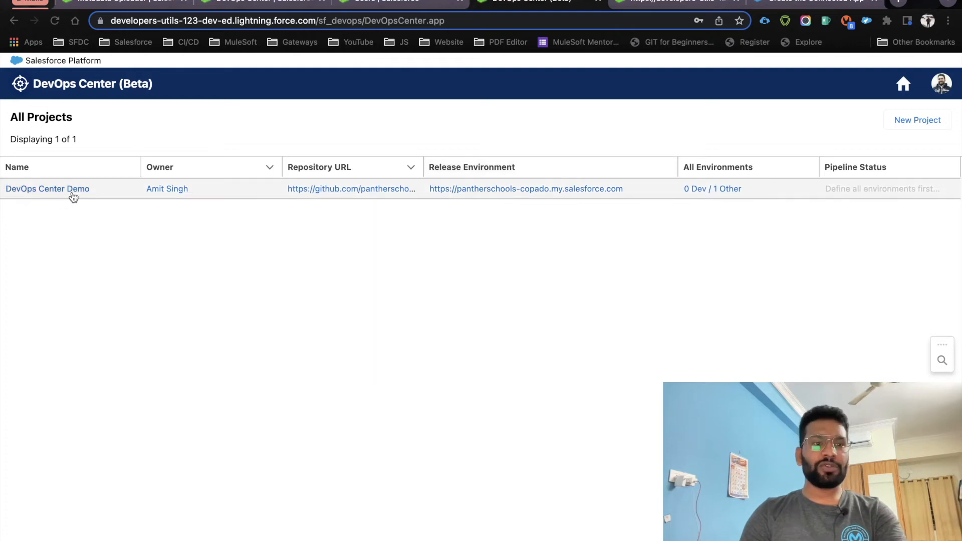
# Open DevOps Center Demo and remove the Staging and Integration pipeline stages
pyautogui.click(51, 193)
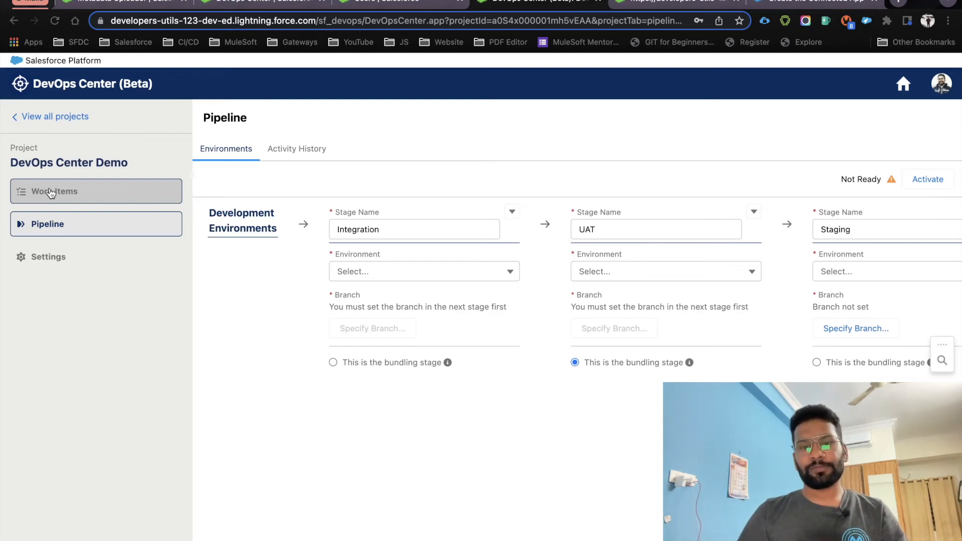
pyautogui.hscroll(6, 496, 284)
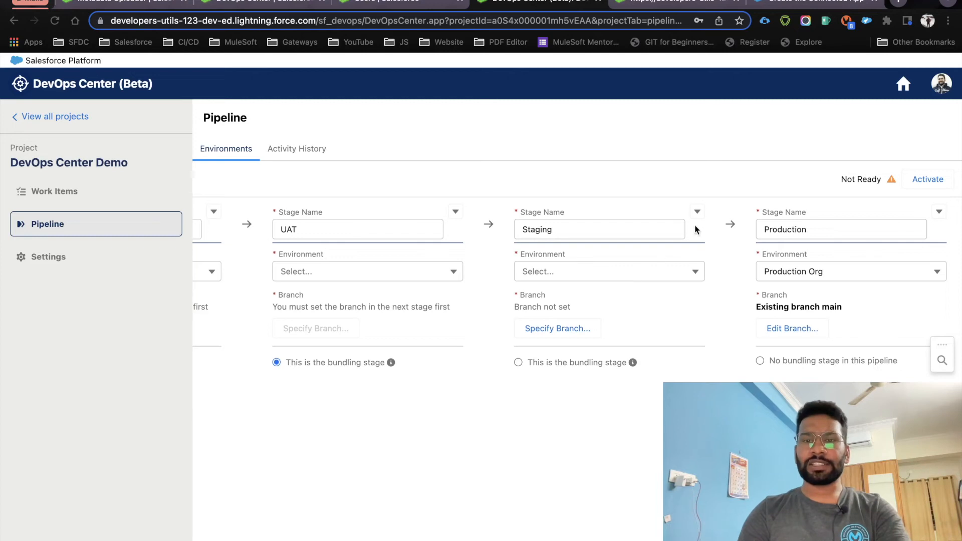
pyautogui.click(697, 212)
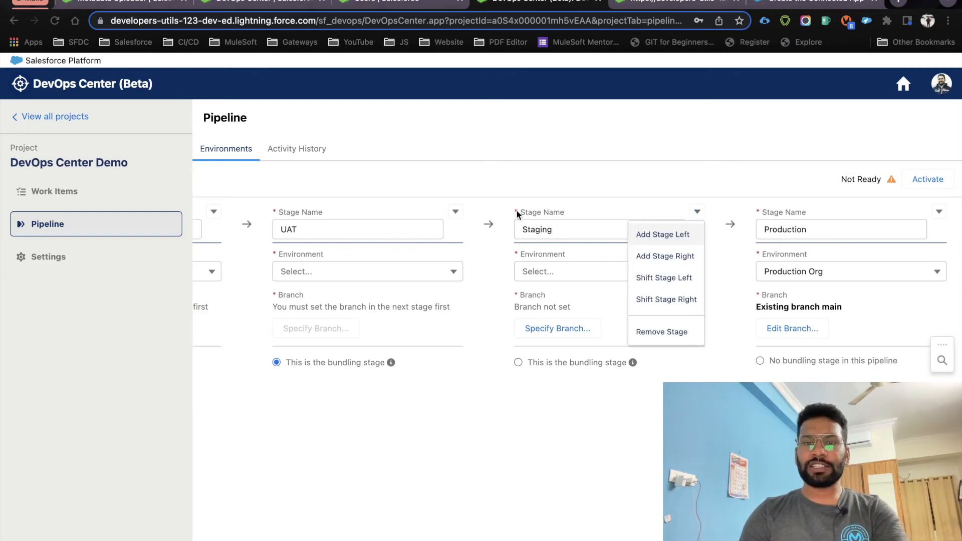
pyautogui.click(661, 334)
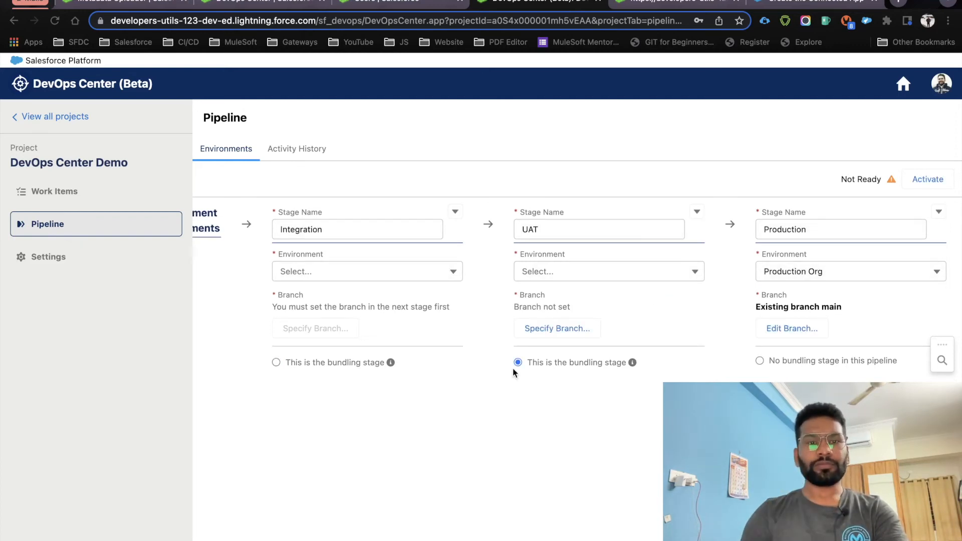
pyautogui.click(455, 212)
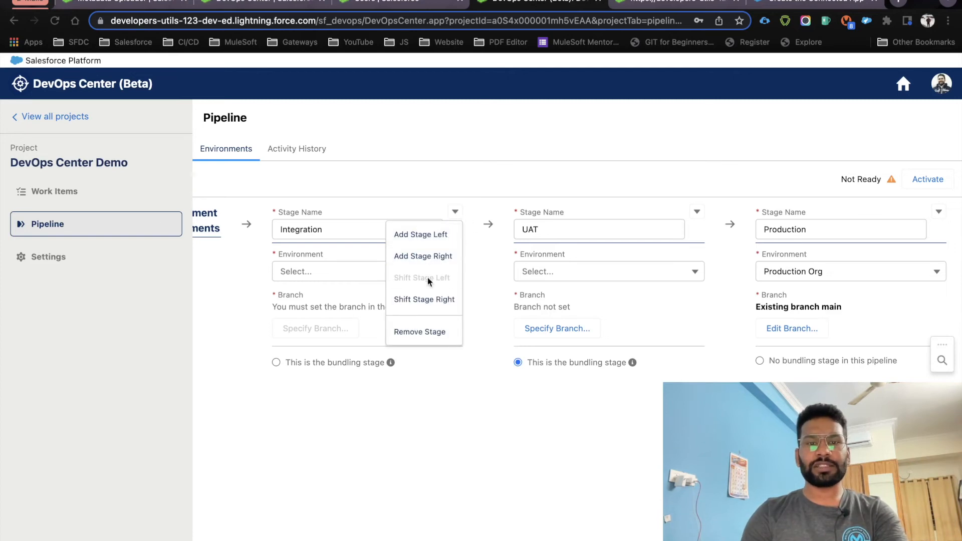
pyautogui.click(419, 332)
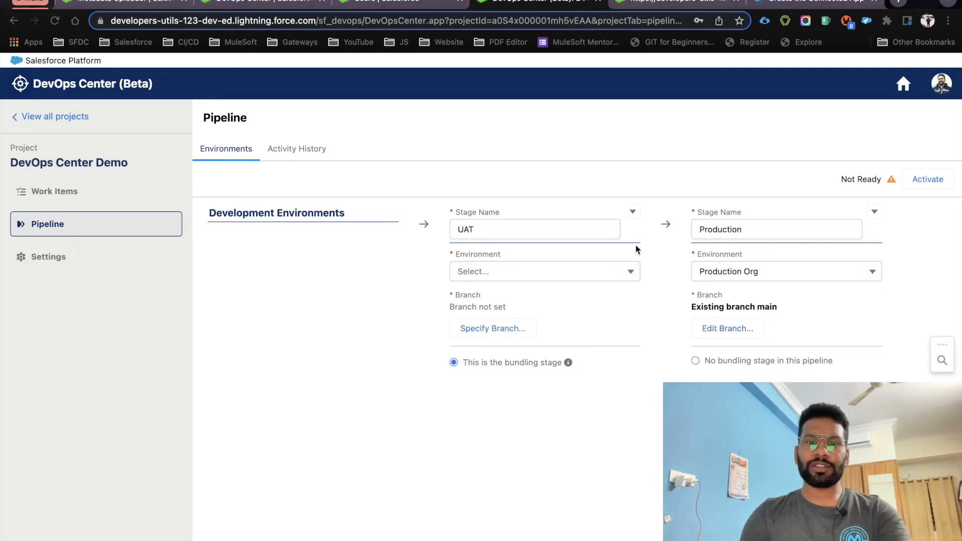
# Leave the UAT and Production stages unchanged and go to the project's Settings
pyautogui.click(633, 213)
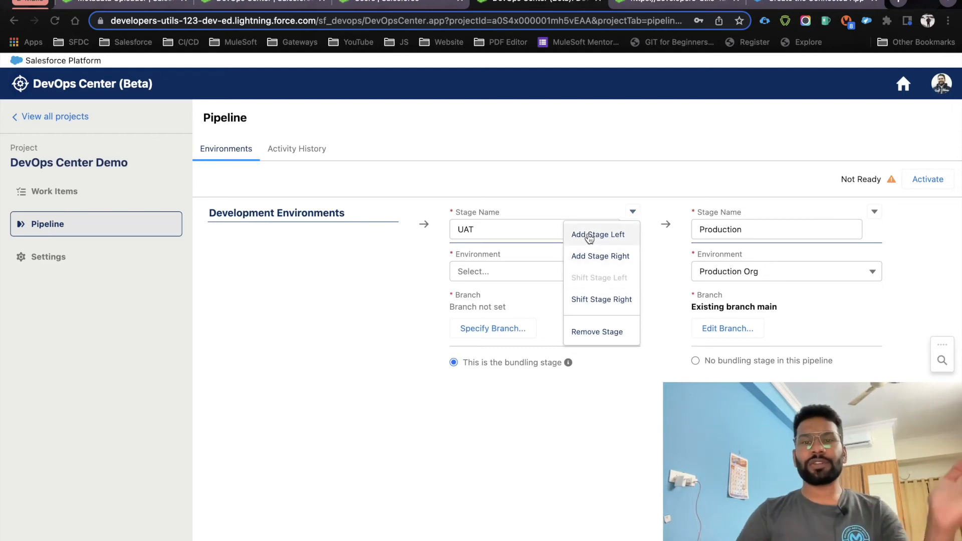
pyautogui.click(654, 418)
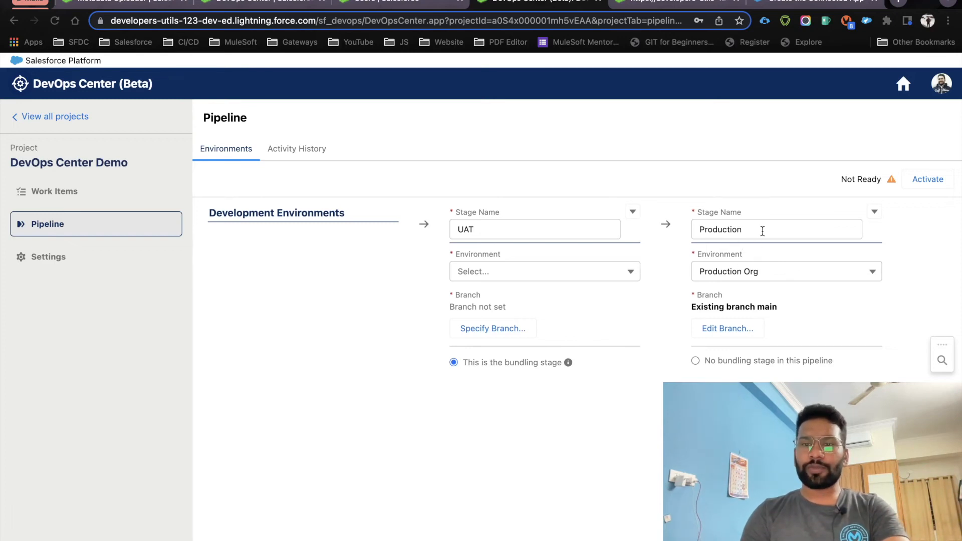
pyautogui.moveTo(763, 230); pyautogui.dragTo(697, 231)
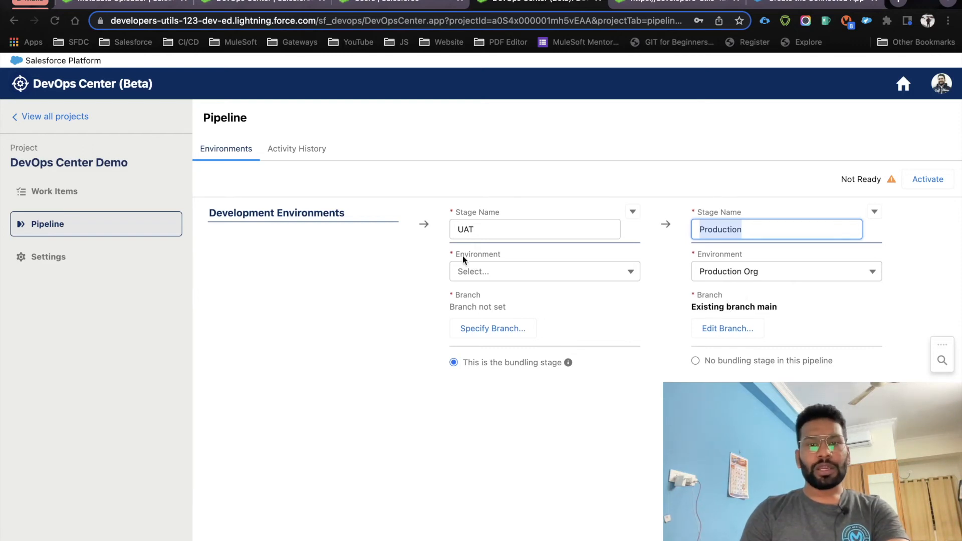
pyautogui.click(537, 275)
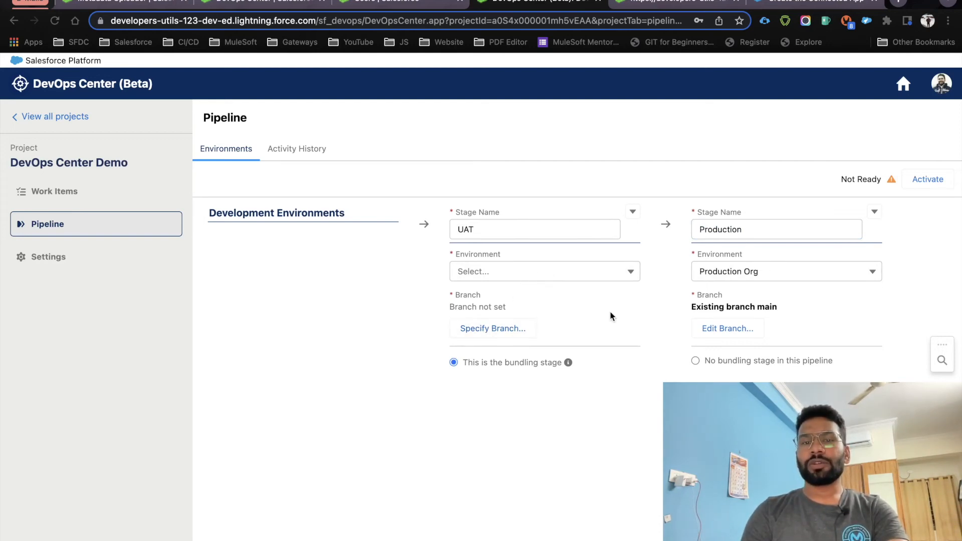
pyautogui.click(476, 229)
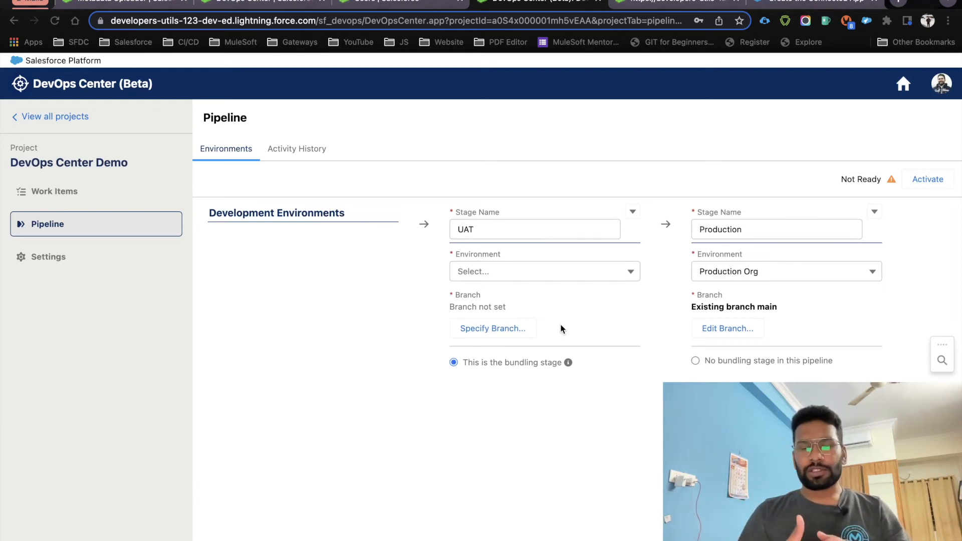
pyautogui.click(55, 260)
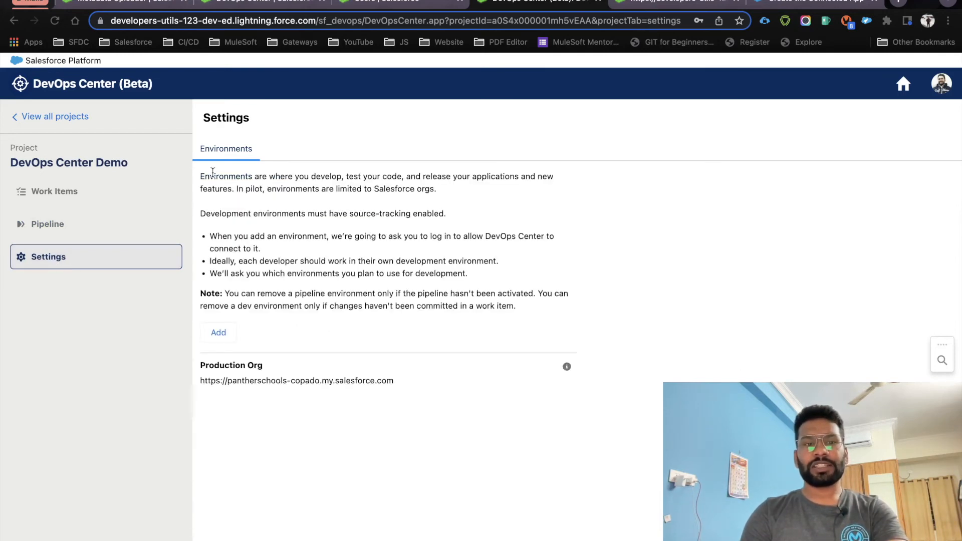
pyautogui.moveTo(201, 175); pyautogui.dragTo(509, 310)
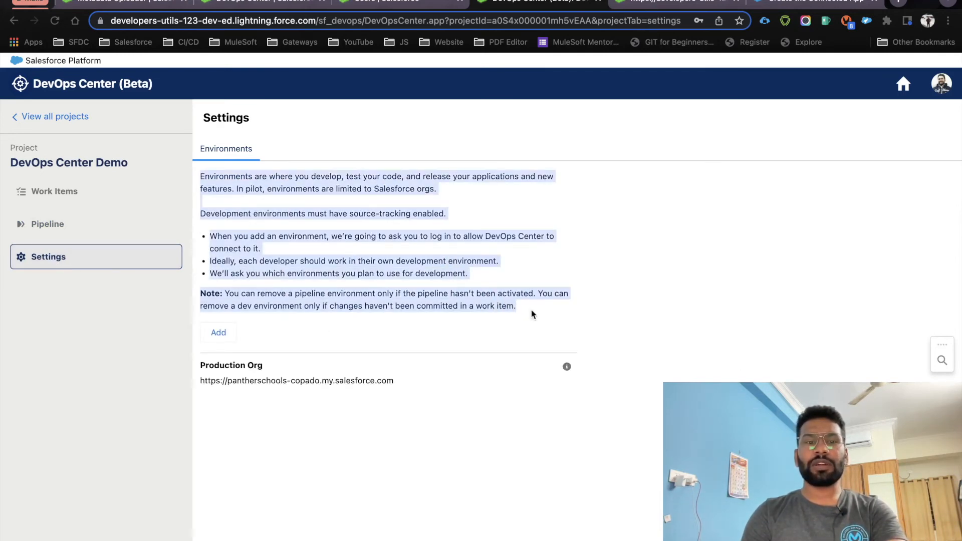
pyautogui.click(531, 310)
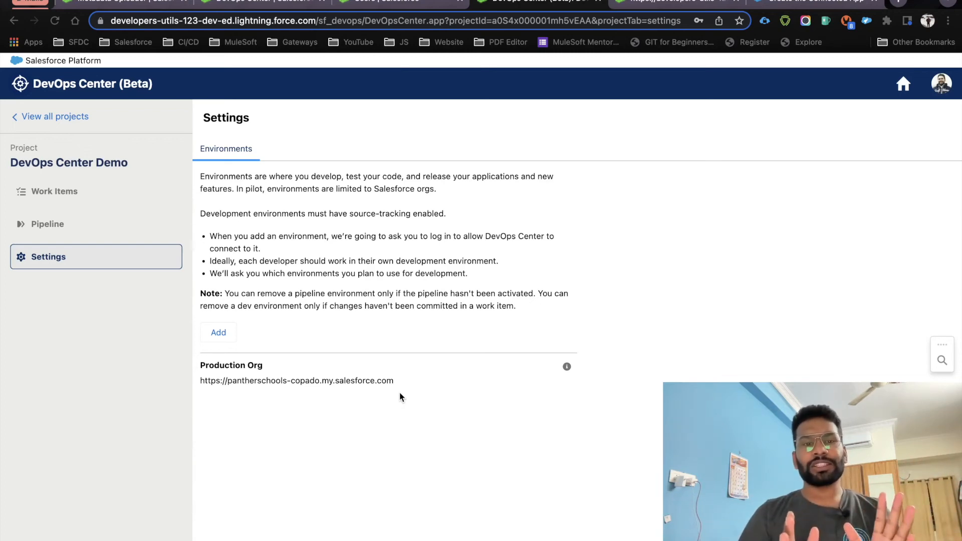
pyautogui.click(220, 333)
# Add environment 'UAT' as a non-development Sandbox/Scratch Org and continue to log in
pyautogui.click(299, 287)
pyautogui.write('UAT')
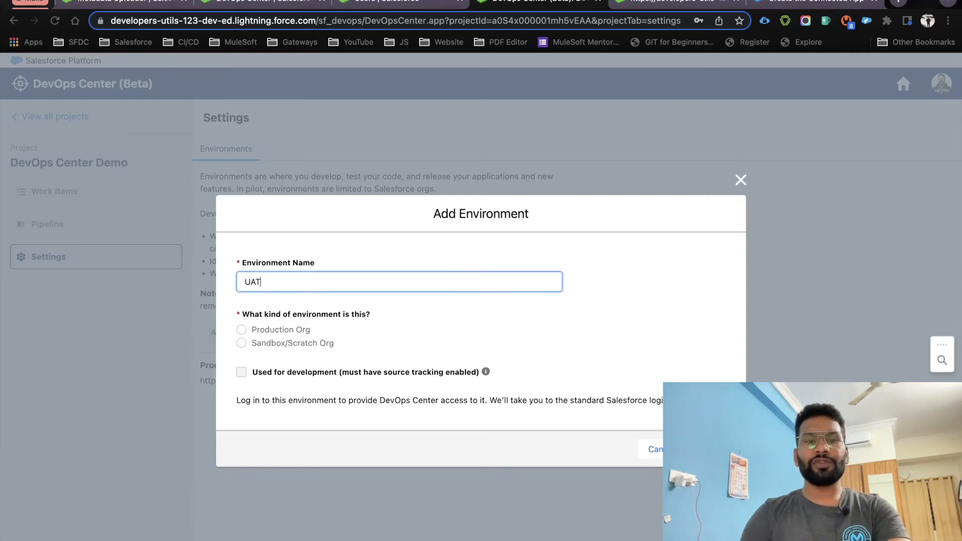
pyautogui.moveTo(297, 284); pyautogui.dragTo(219, 285)
pyautogui.click(340, 261)
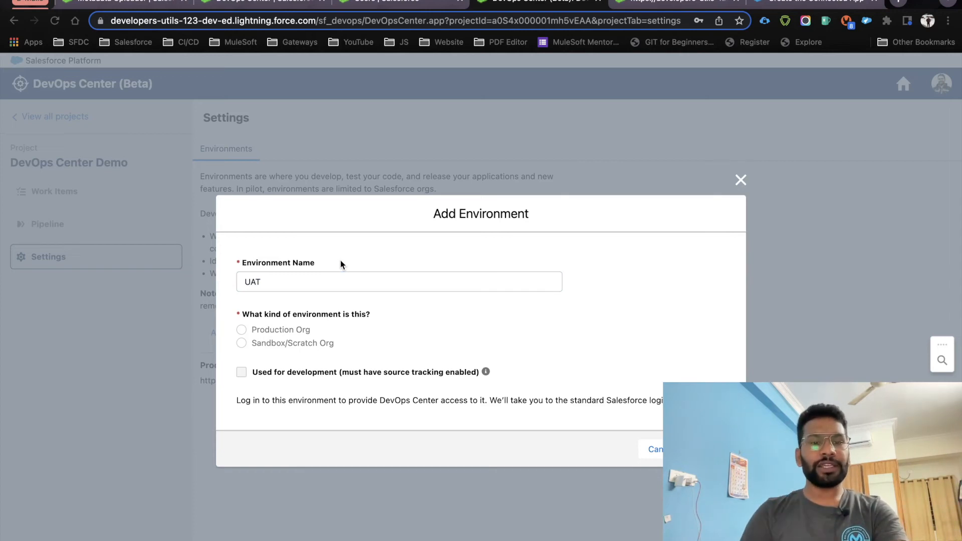
pyautogui.click(269, 342)
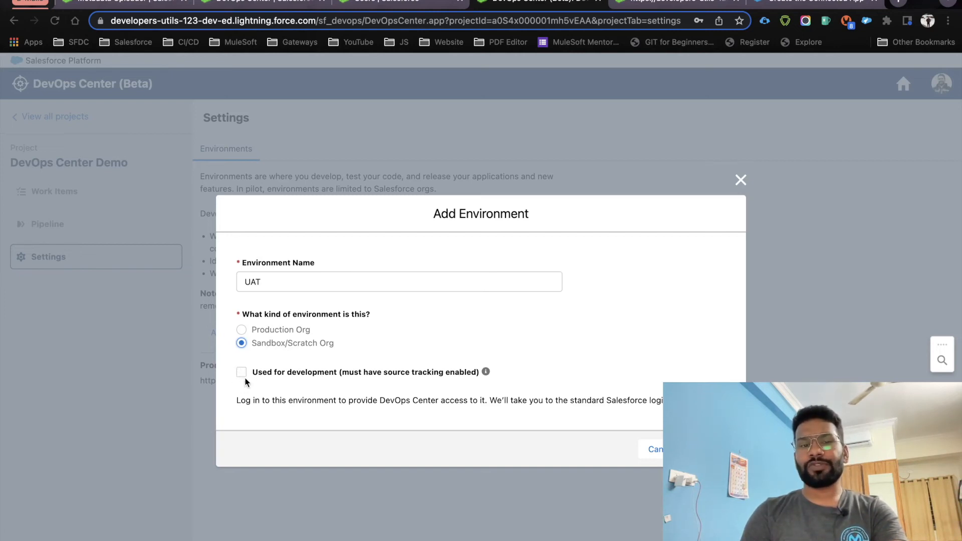
pyautogui.moveTo(281, 283); pyautogui.dragTo(242, 282)
pyautogui.click(394, 326)
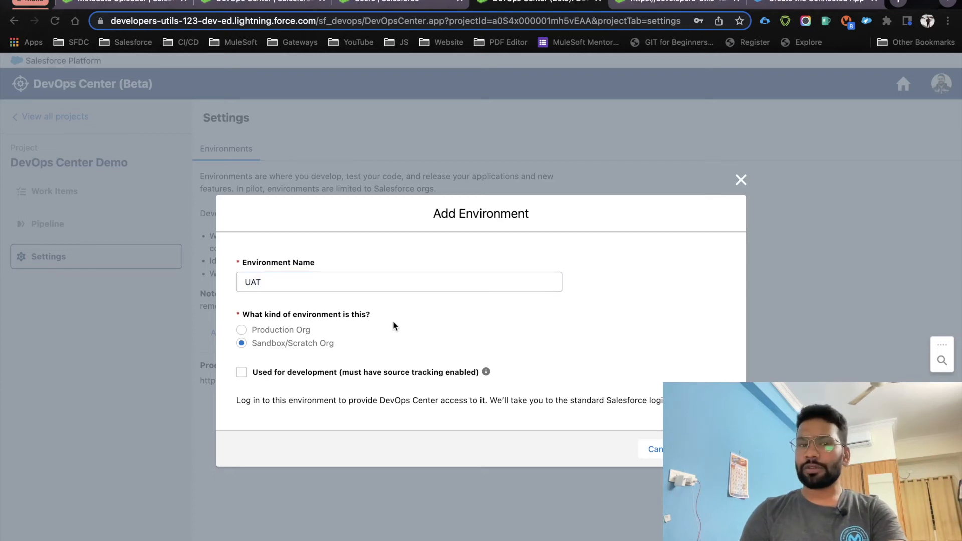
pyautogui.click(714, 450)
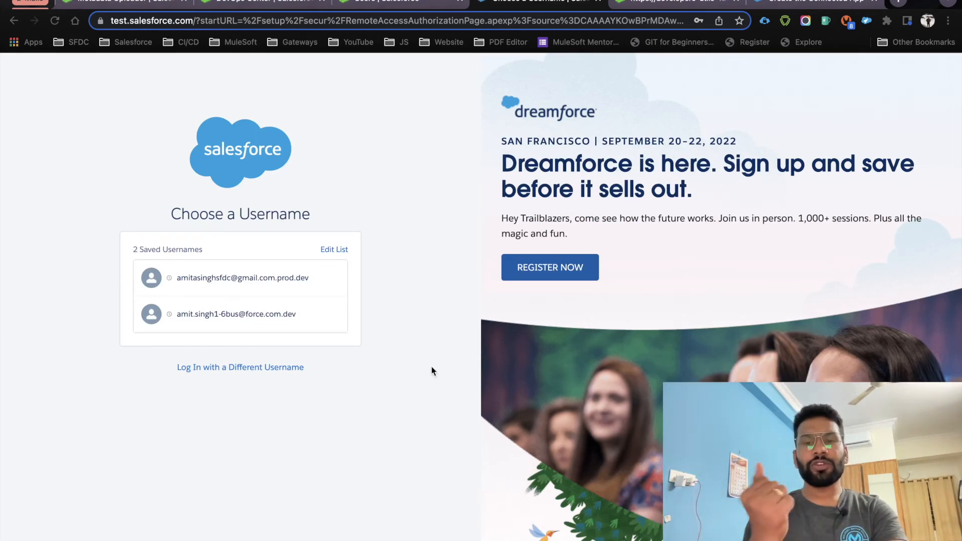
# Log in to the UAT sandbox with a different username
pyautogui.click(253, 371)
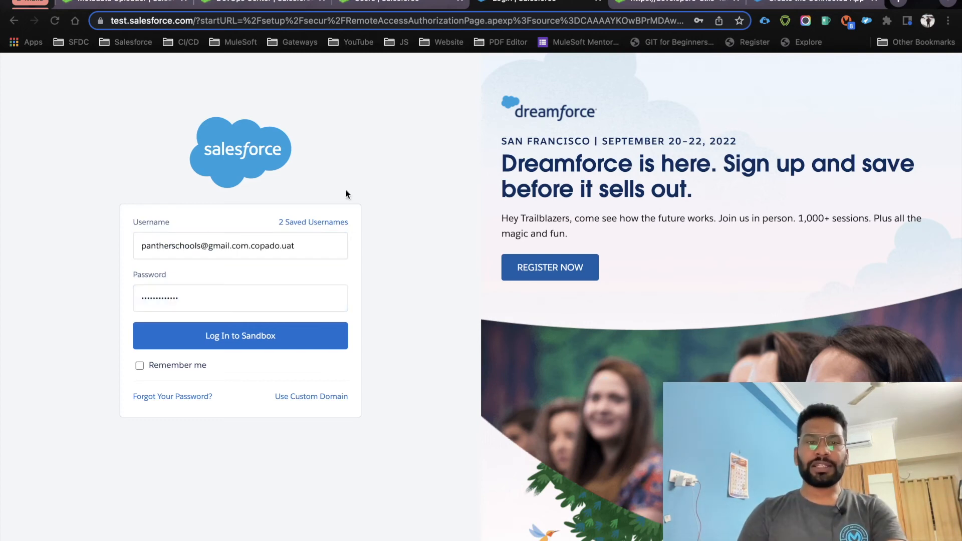
pyautogui.click(279, 348)
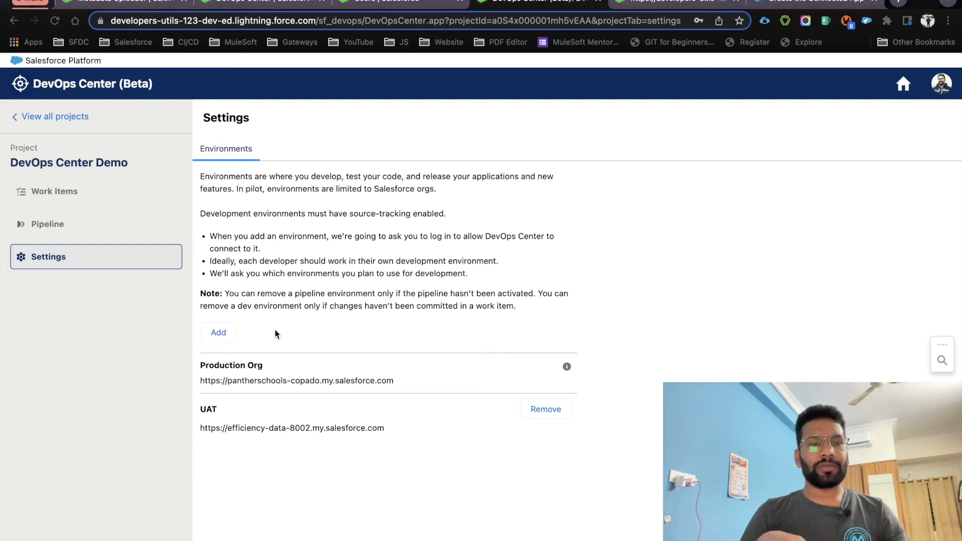
# Add a Dev1 Sandbox/Scratch Org environment flagged 'Used for development' and continue to its login
pyautogui.click(219, 333)
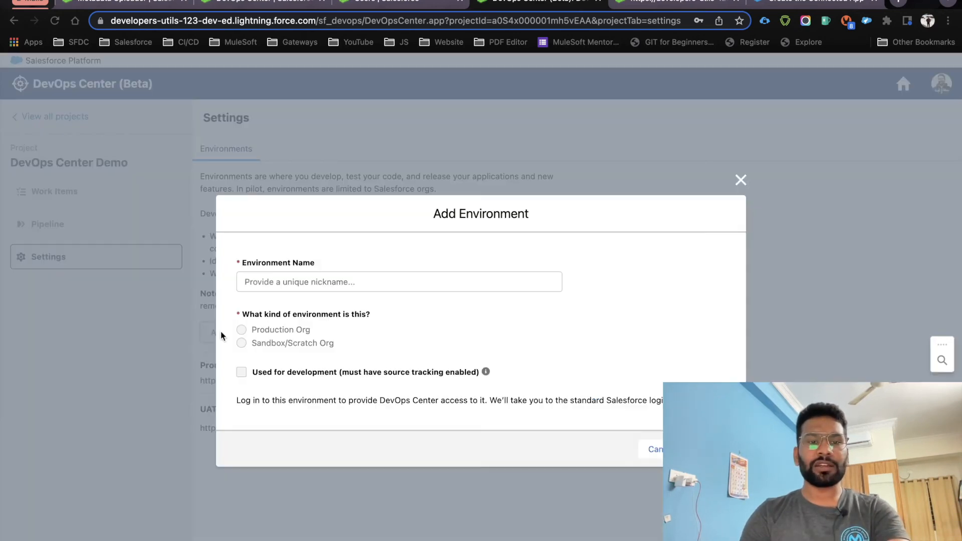
pyautogui.write('Dev1')
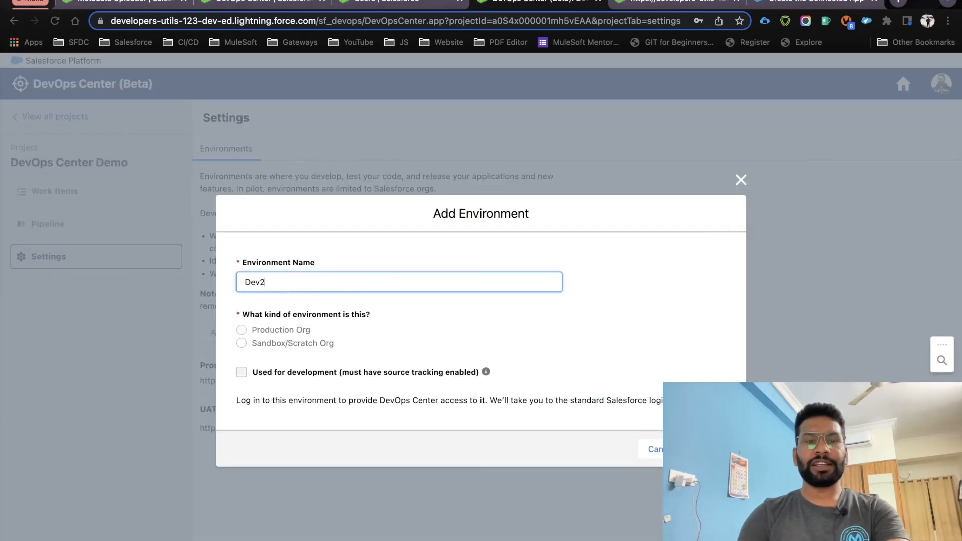
pyautogui.moveTo(279, 283); pyautogui.dragTo(225, 284)
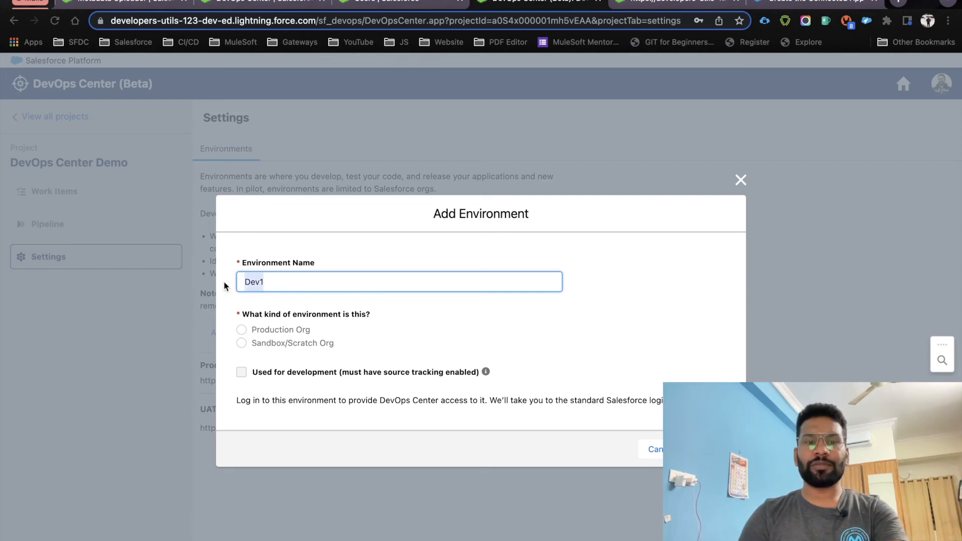
pyautogui.click(242, 344)
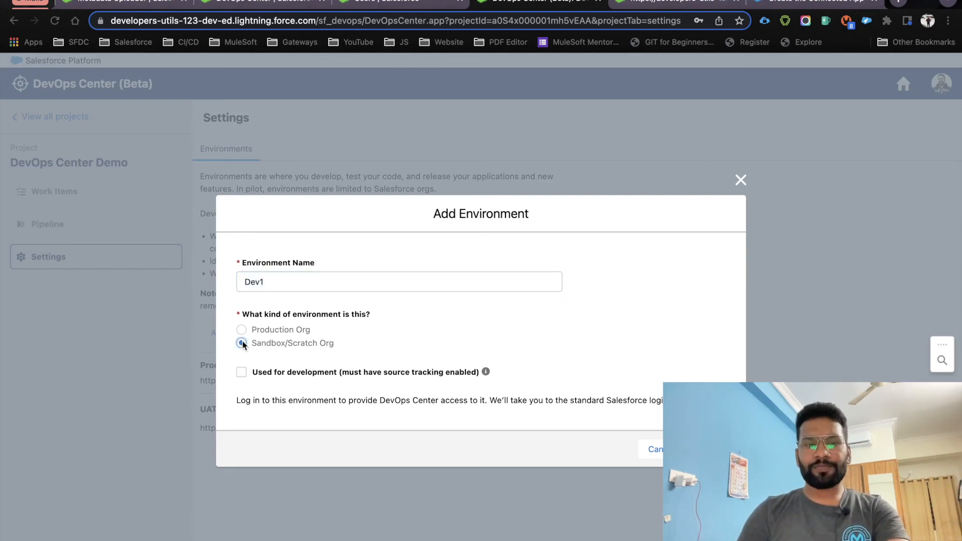
pyautogui.click(242, 372)
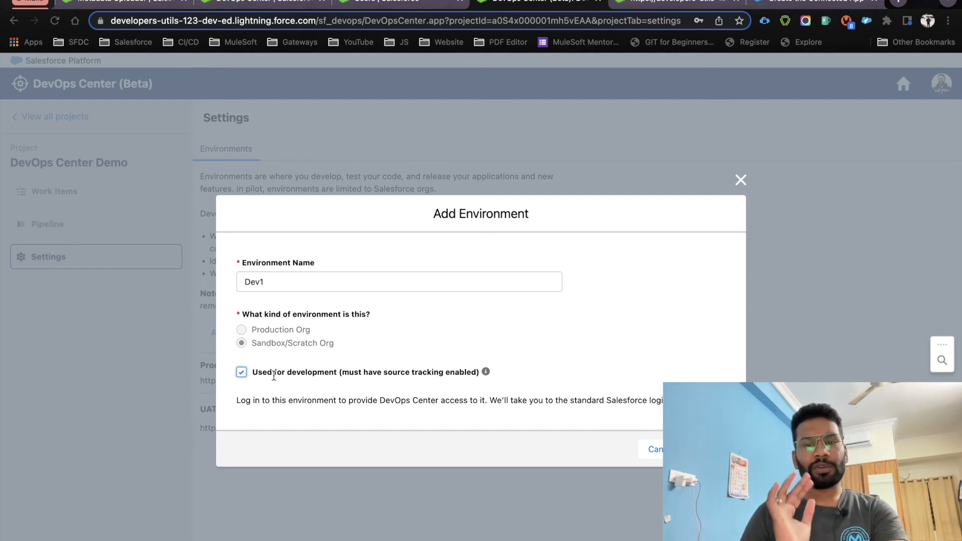
pyautogui.click(712, 449)
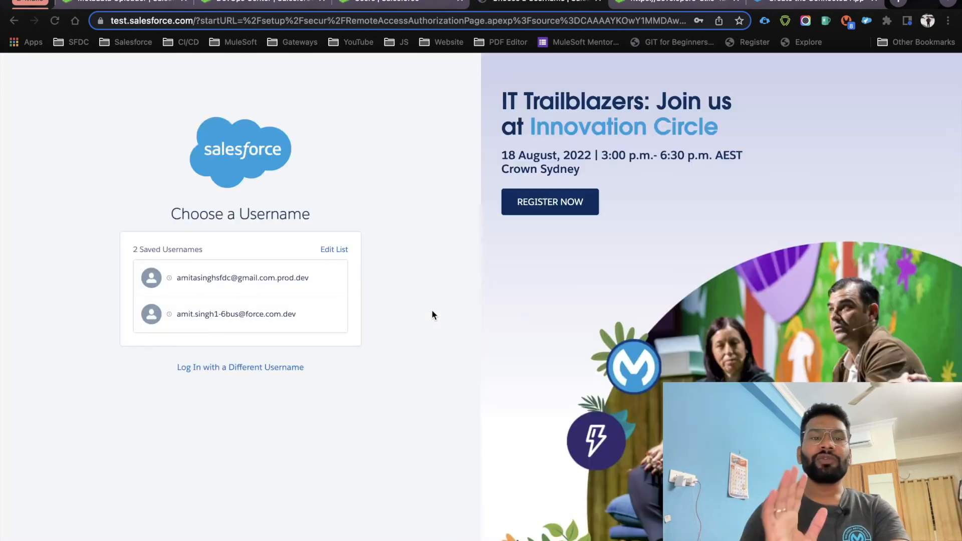
# Log in to the Dev1 sandbox with a different username, adapting the pasted UAT username, to connect Dev1
pyautogui.click(284, 367)
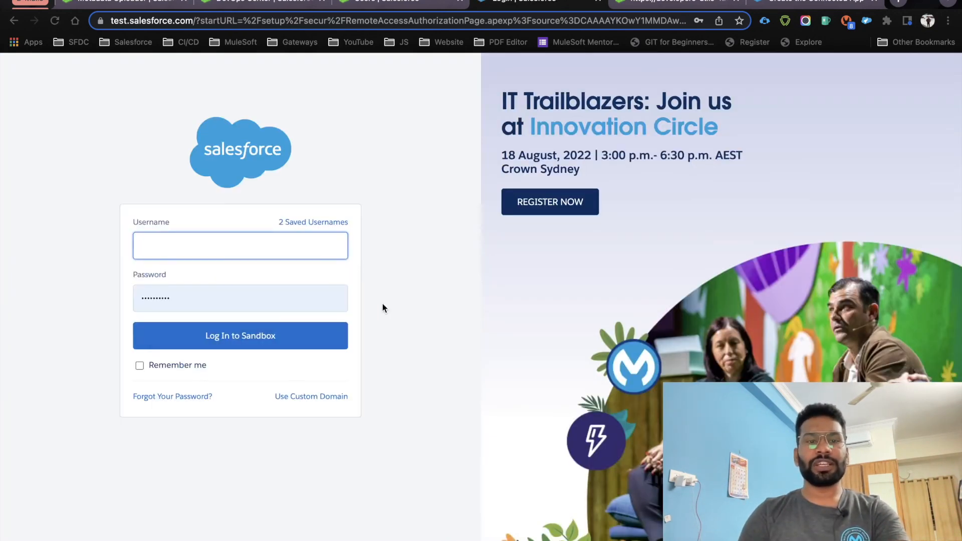
pyautogui.press('super+v')
pyautogui.press('BackSpace')
pyautogui.press('BackSpace')
pyautogui.press('BackSpace')
pyautogui.write('d')
pyautogui.click(276, 348)
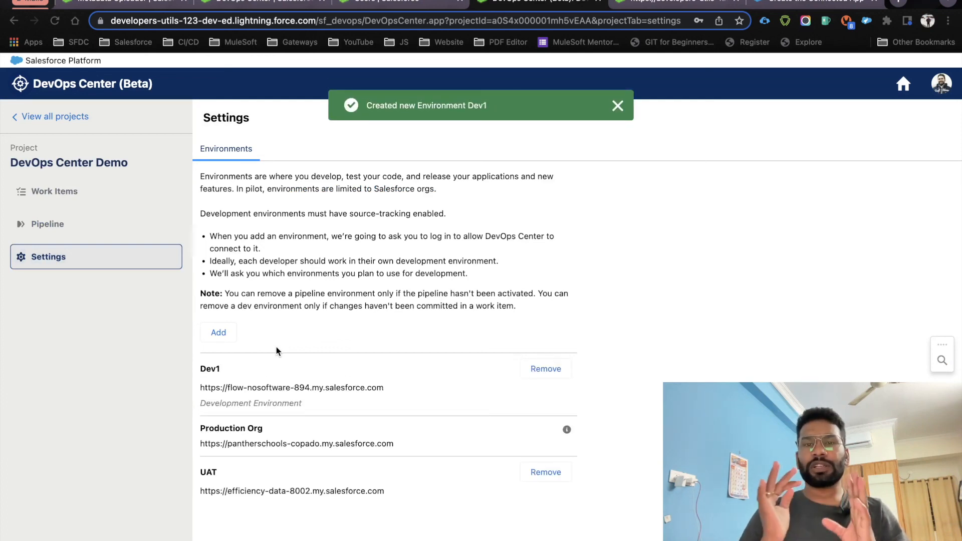
# On the Pipeline page, choose the UAT environment for the UAT stage and open its Specify Branch settings
pyautogui.click(95, 224)
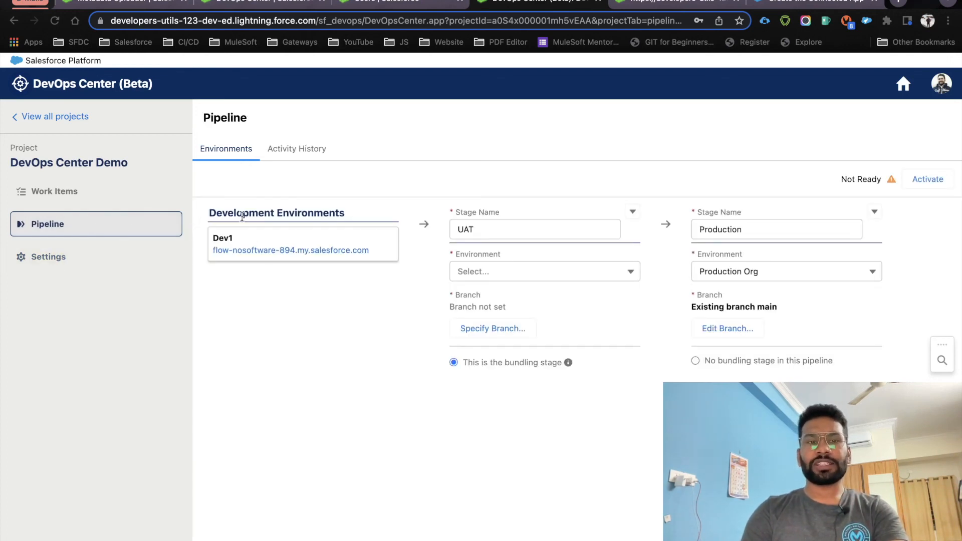
pyautogui.moveTo(210, 213); pyautogui.dragTo(349, 216)
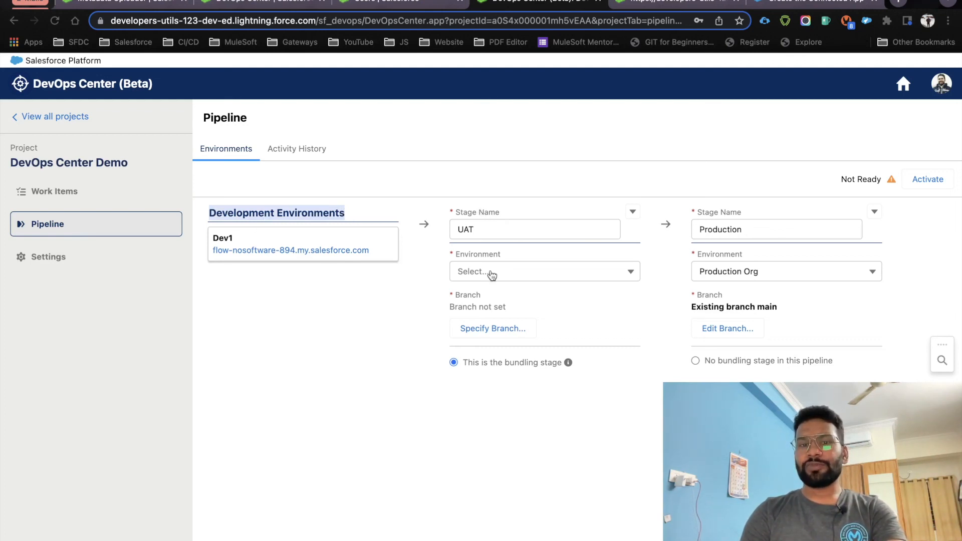
pyautogui.click(516, 272)
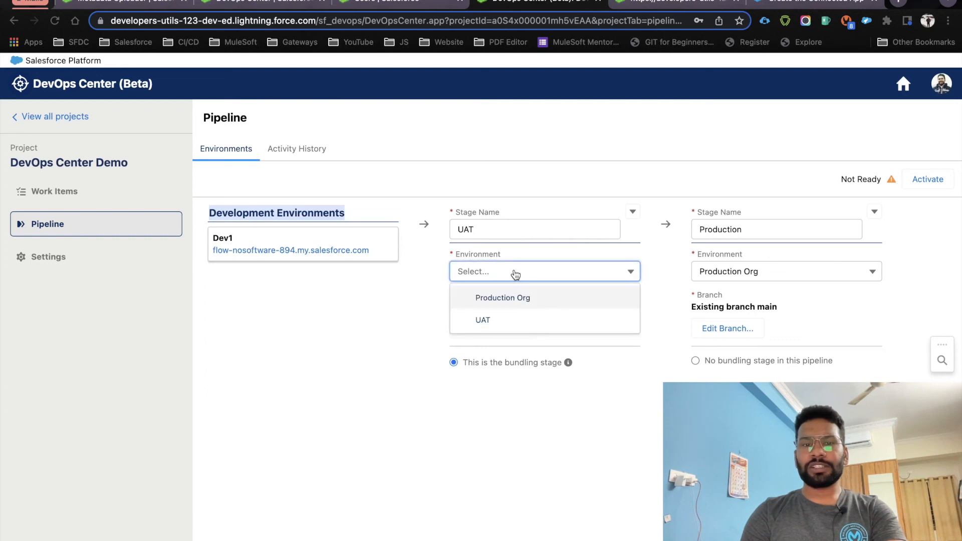
pyautogui.click(483, 321)
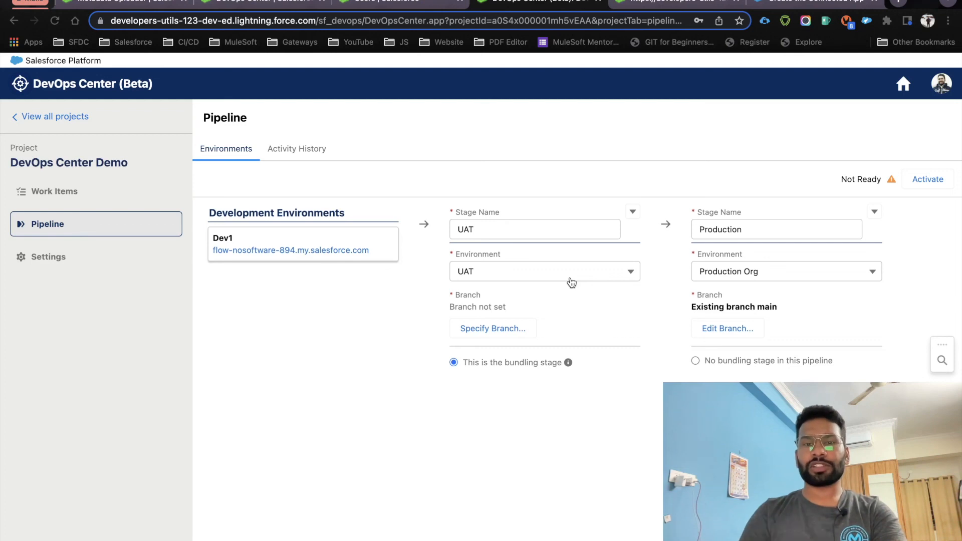
pyautogui.click(493, 333)
pyautogui.moveTo(252, 295); pyautogui.dragTo(451, 301)
# Have the UAT stage create a branch named 'uat' from main, then activate the pipeline
pyautogui.click(451, 301)
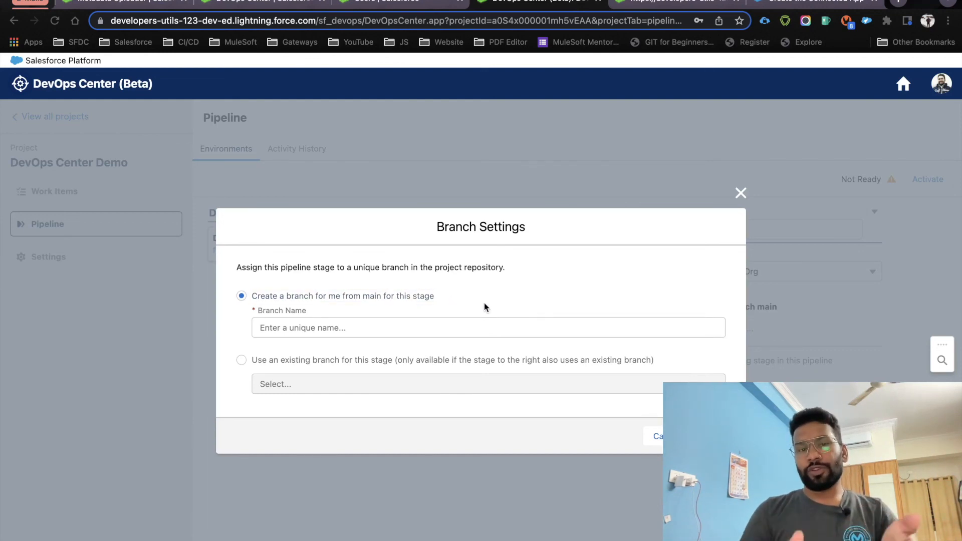
pyautogui.click(386, 326)
pyautogui.write('uat')
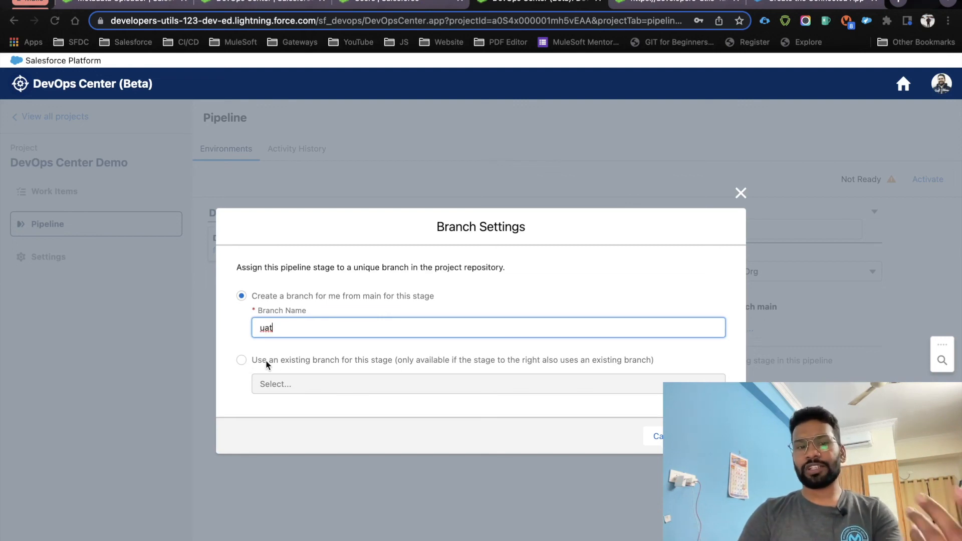
pyautogui.click(312, 357)
pyautogui.click(257, 299)
pyautogui.moveTo(289, 330); pyautogui.dragTo(254, 331)
pyautogui.press('Return')
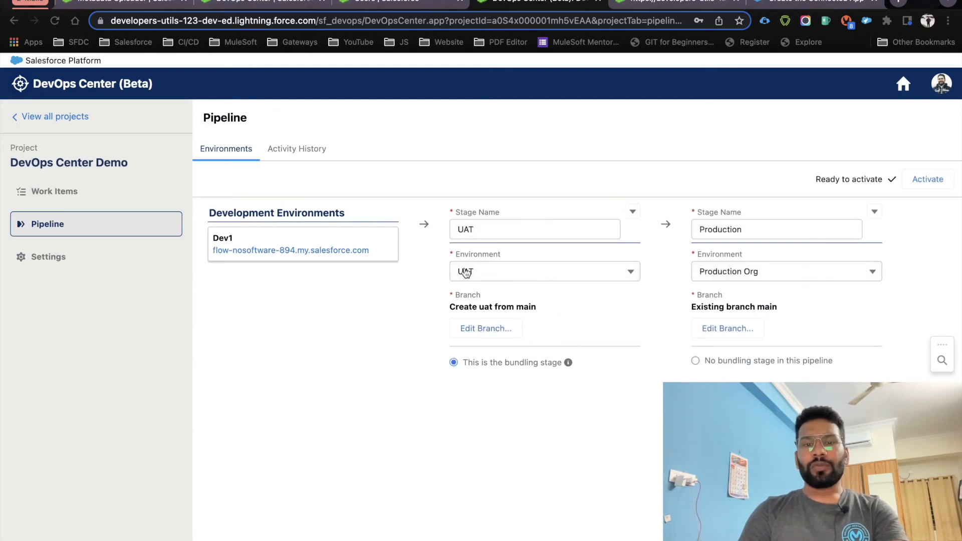
pyautogui.click(934, 176)
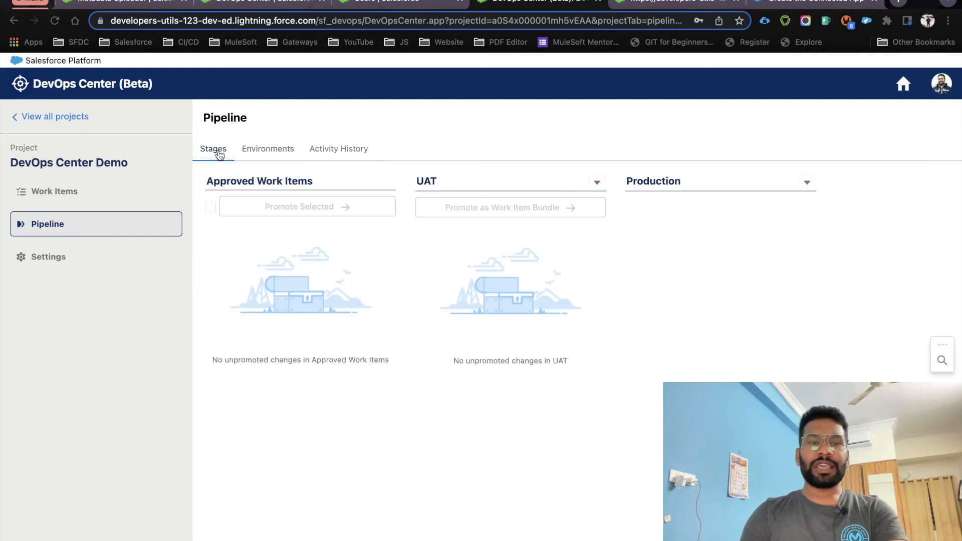
# Look over the Approved Work Items, UAT and Production stages, then go to the project's Work Items
pyautogui.moveTo(207, 180); pyautogui.dragTo(327, 184)
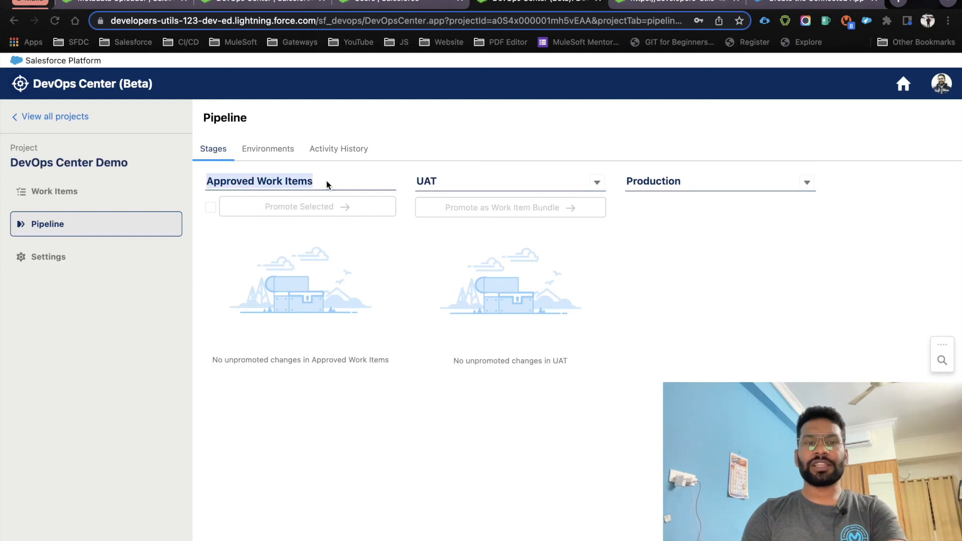
pyautogui.click(411, 181)
pyautogui.moveTo(627, 186); pyautogui.dragTo(708, 185)
pyautogui.click(633, 289)
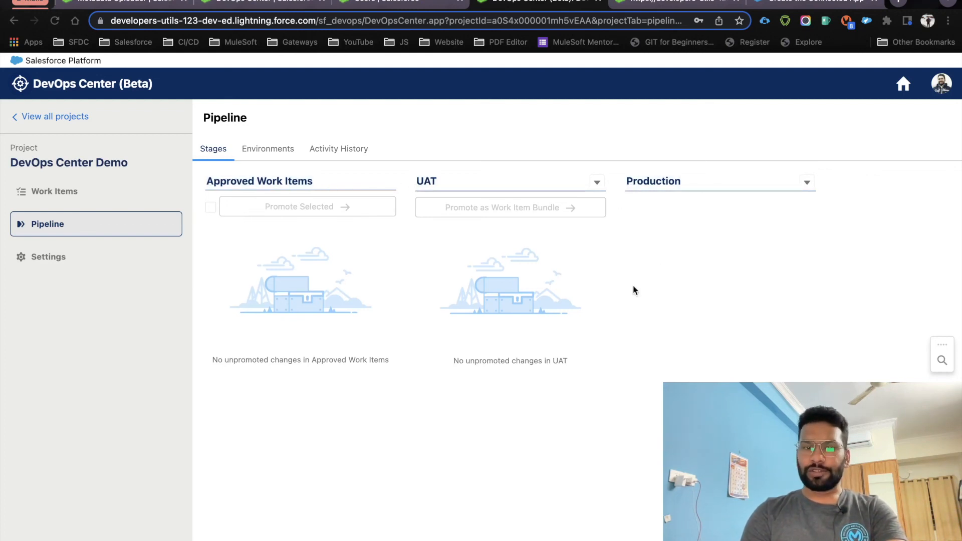
pyautogui.click(111, 190)
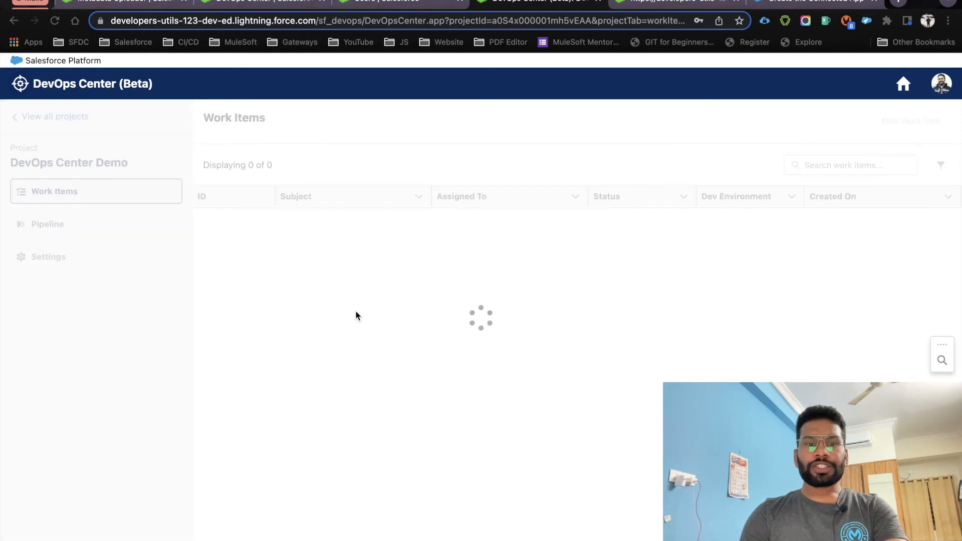